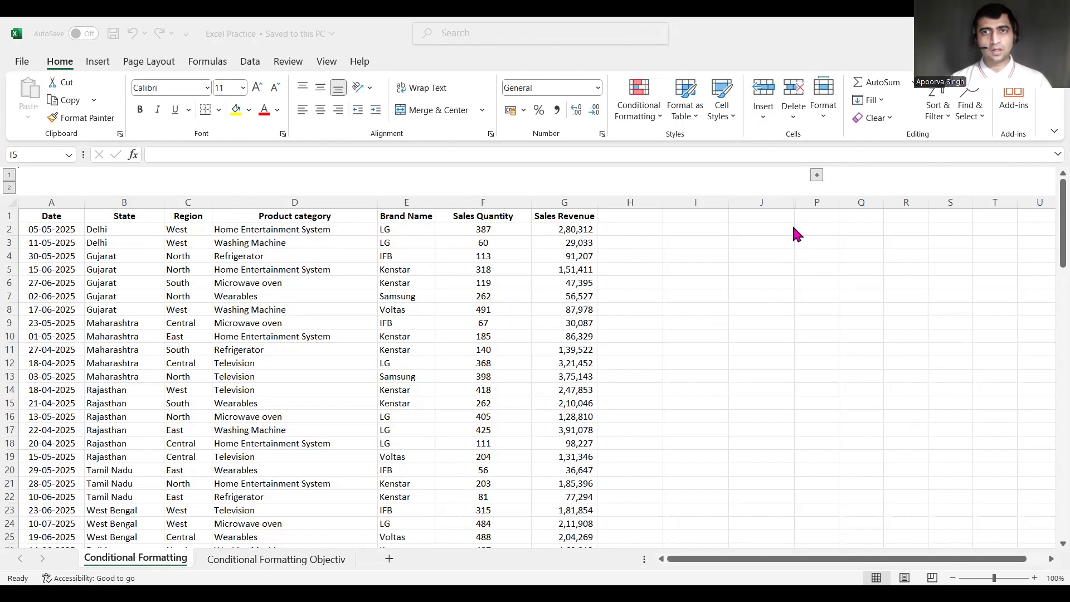
Look over the grouped quarterly sales comparison columns, collapse them again, and read the listed conditional formatting objectives
{"action": "left_click", "coordinate": [817, 175]}
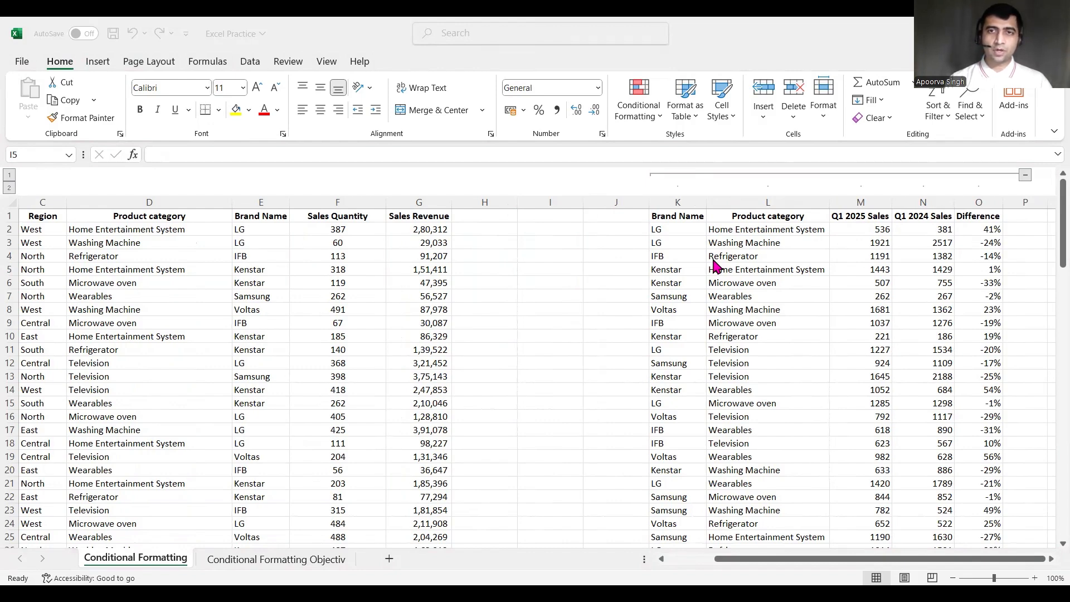
{"action": "left_click", "coordinate": [1025, 176]}
{"action": "left_click", "coordinate": [1025, 176]}
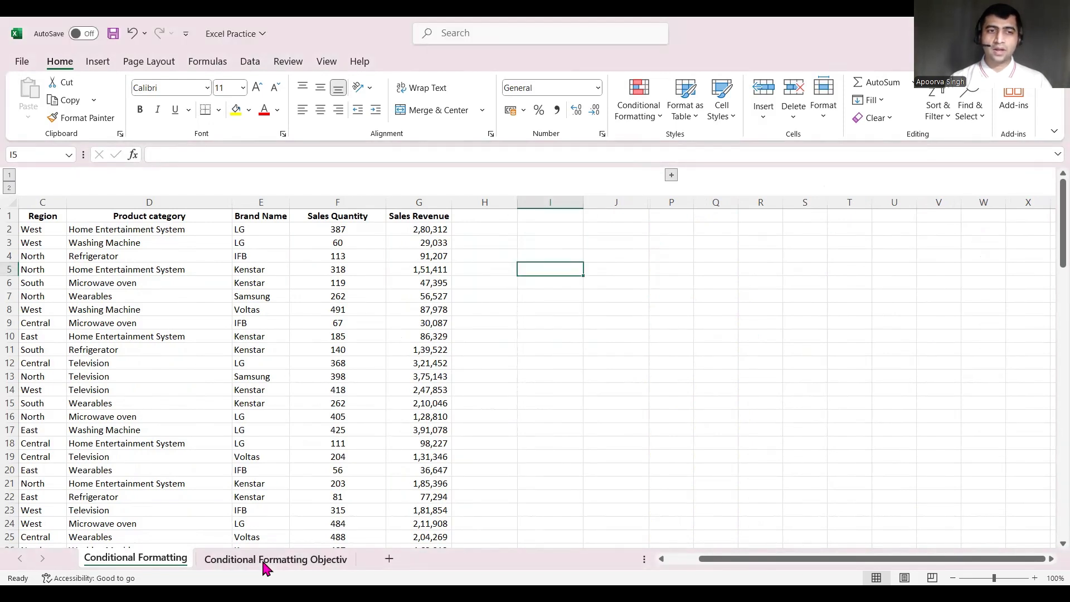
{"action": "left_click", "coordinate": [262, 559]}
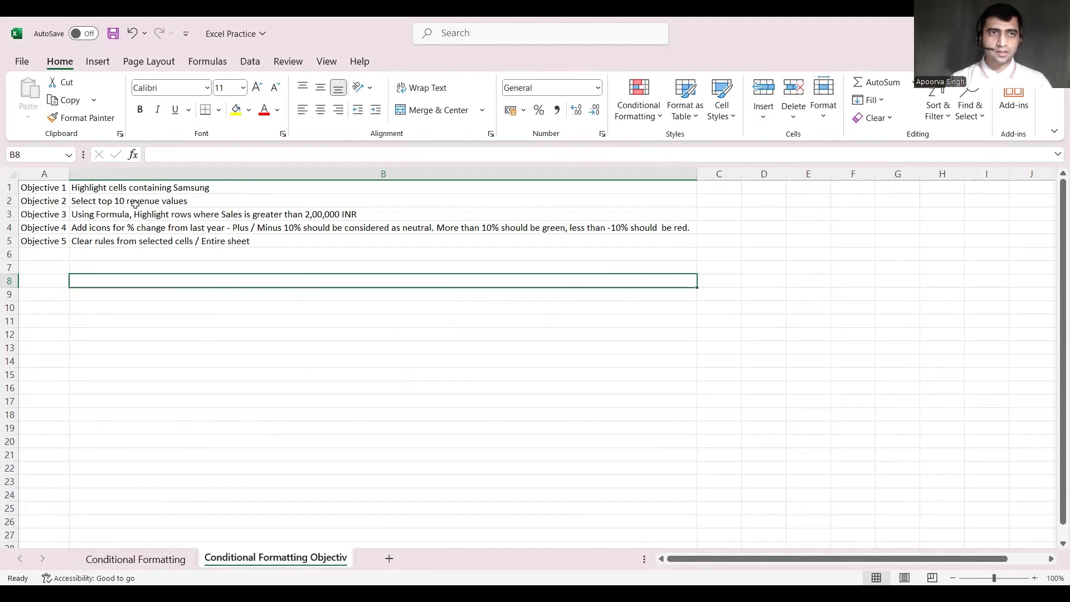
{"action": "left_click", "coordinate": [167, 568]}
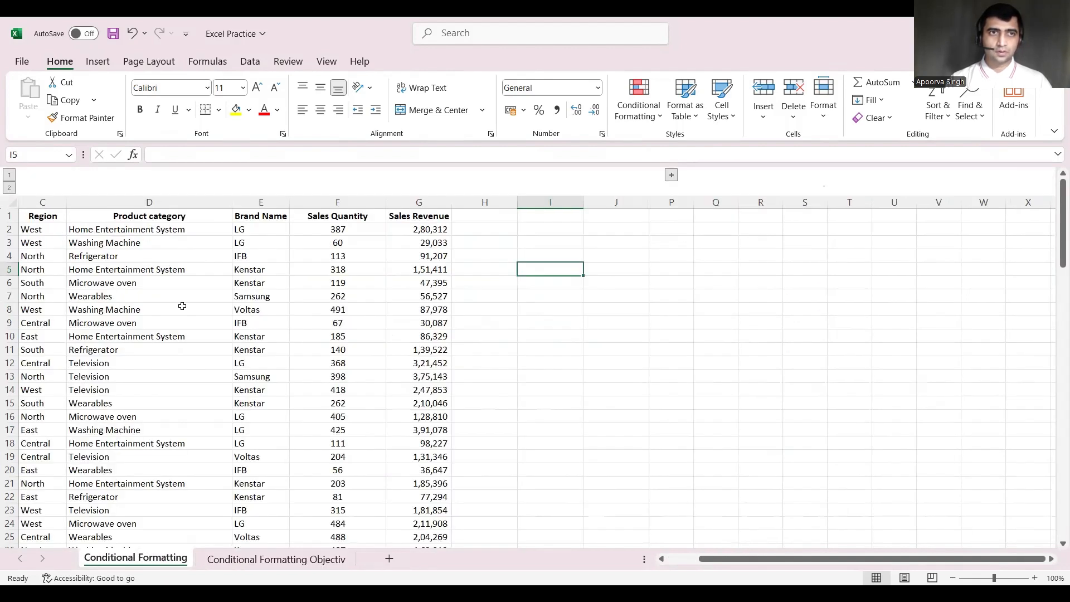
Highlight Brand Name cells equal to "Samsung" using Green Fill with Dark Green Text, and check the highlights down the column
{"action": "left_click", "coordinate": [243, 308]}
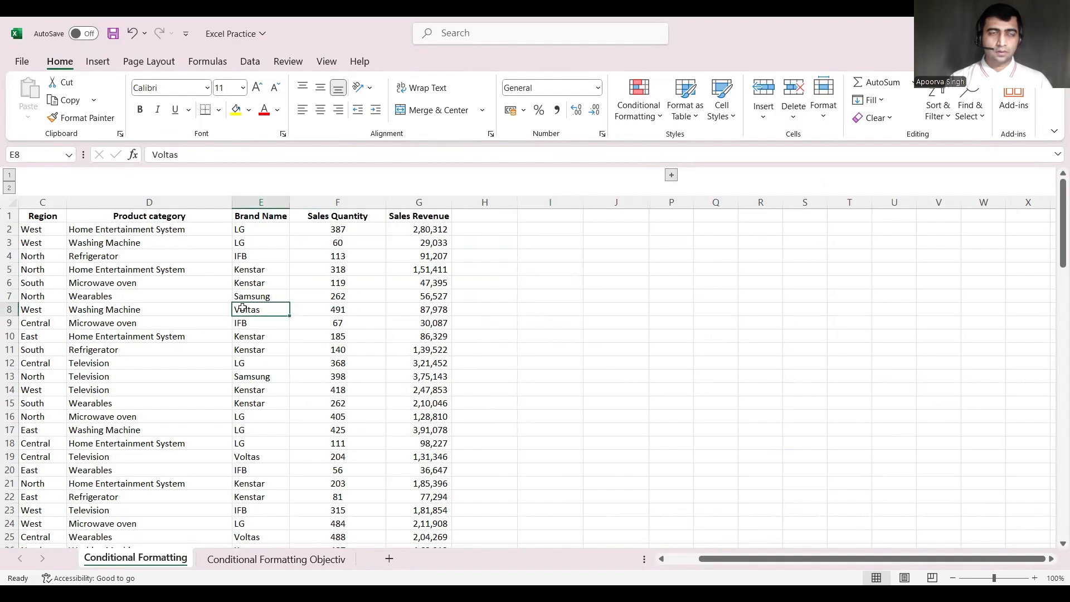
{"action": "scroll", "coordinate": [239, 306], "scroll_direction": "left", "scroll_amount": 2}
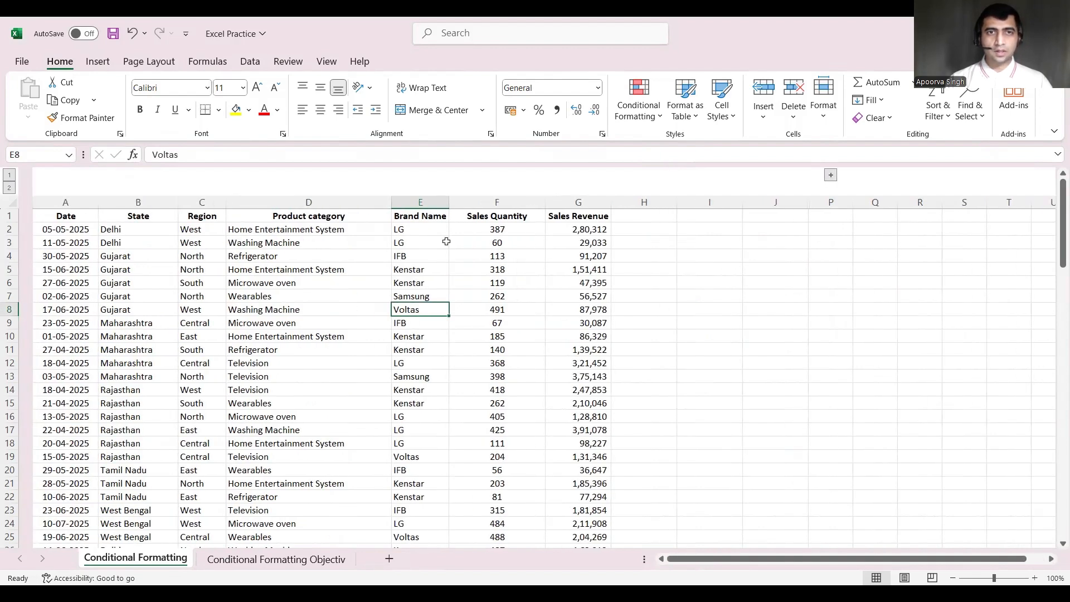
{"action": "left_click", "coordinate": [424, 202]}
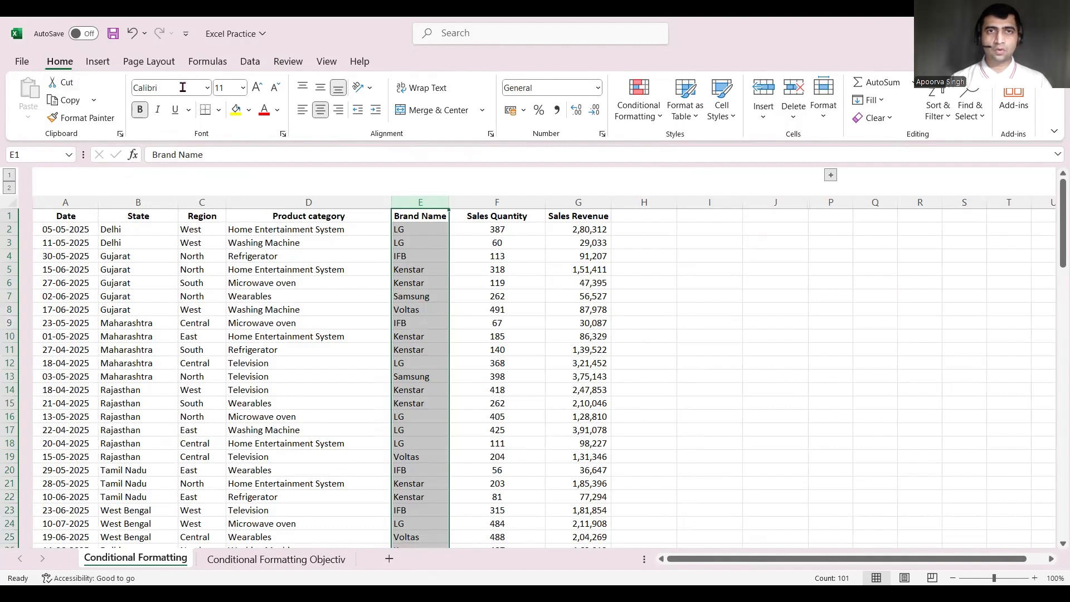
{"action": "left_click", "coordinate": [655, 119]}
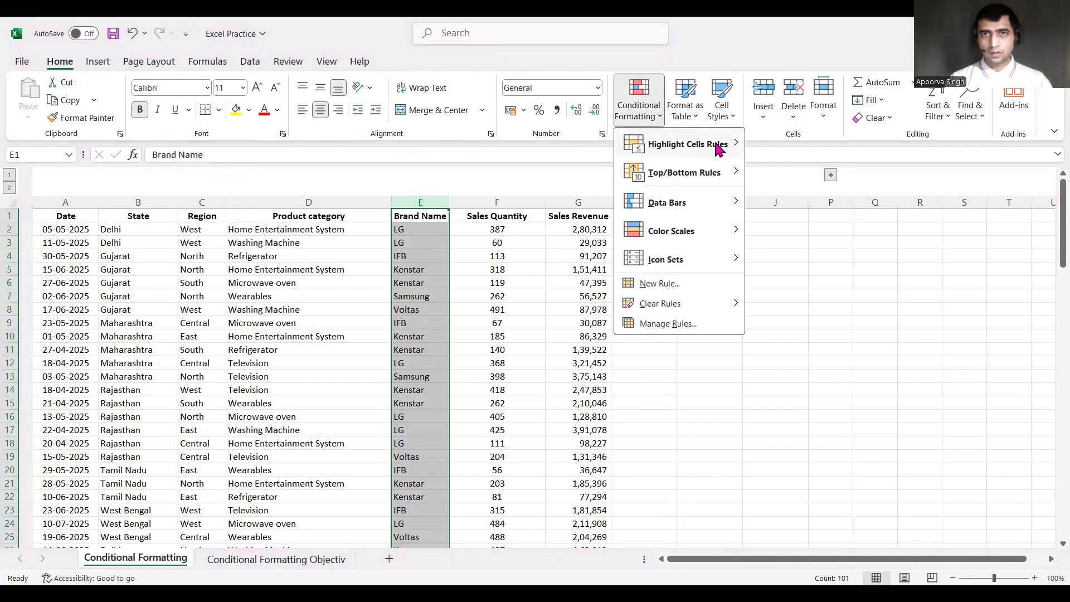
{"action": "mouse_move", "coordinate": [722, 153]}
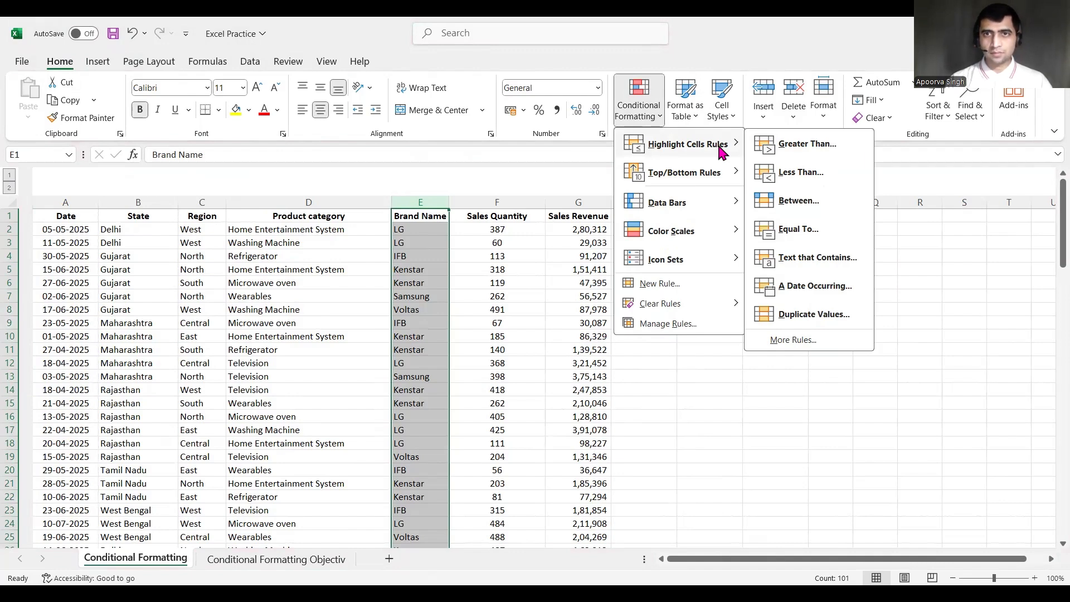
{"action": "left_click", "coordinate": [809, 237]}
{"action": "type", "text": "Samsung"}
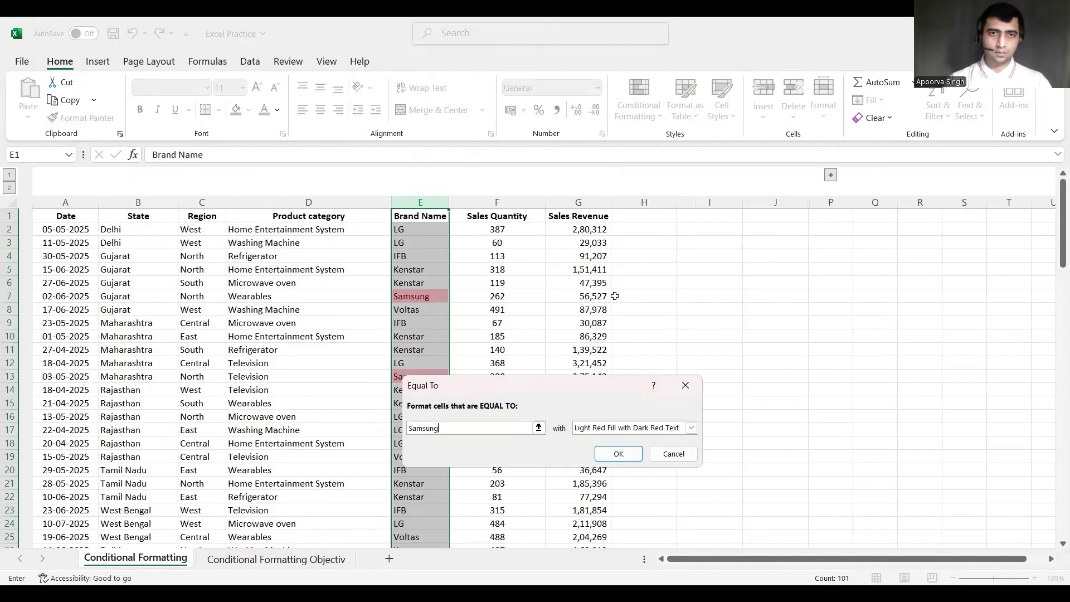
{"action": "left_click", "coordinate": [691, 428]}
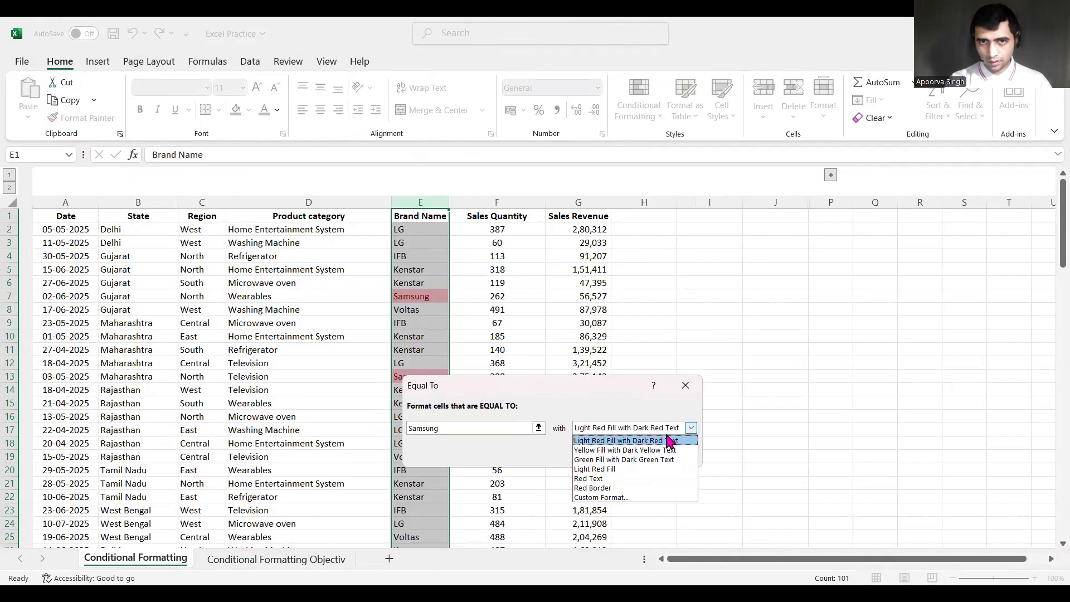
{"action": "left_click", "coordinate": [624, 460]}
{"action": "left_click", "coordinate": [617, 454]}
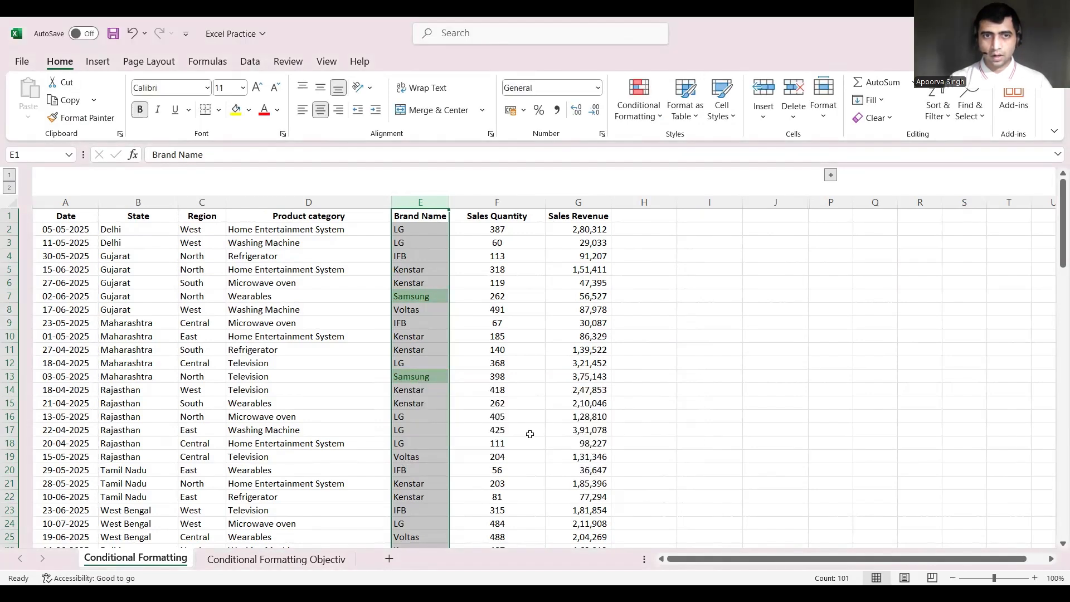
{"action": "left_click", "coordinate": [530, 435]}
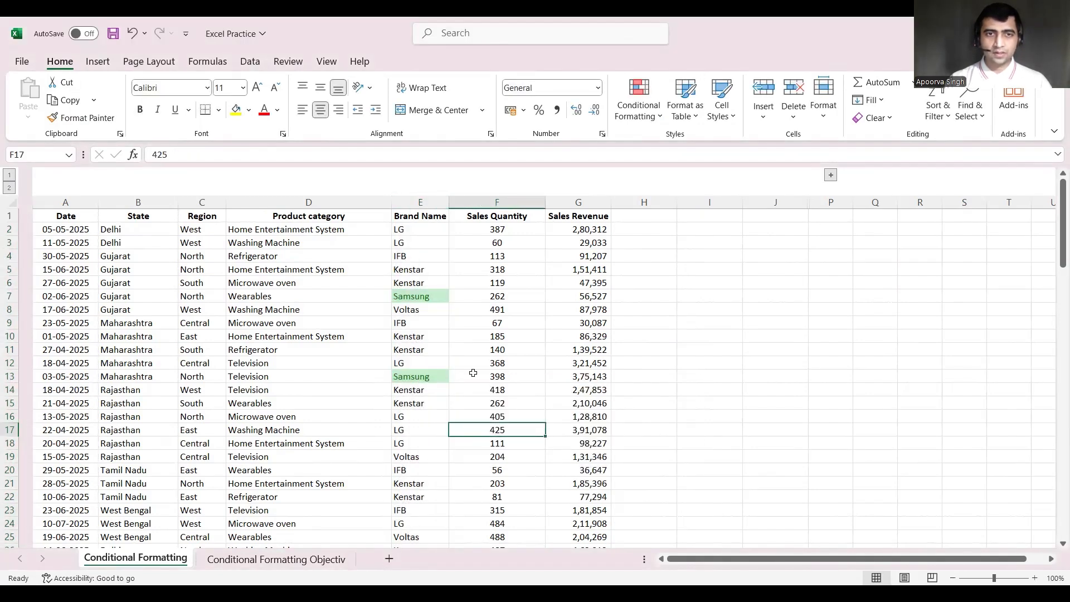
{"action": "scroll", "coordinate": [473, 373], "scroll_direction": "down", "scroll_amount": 6}
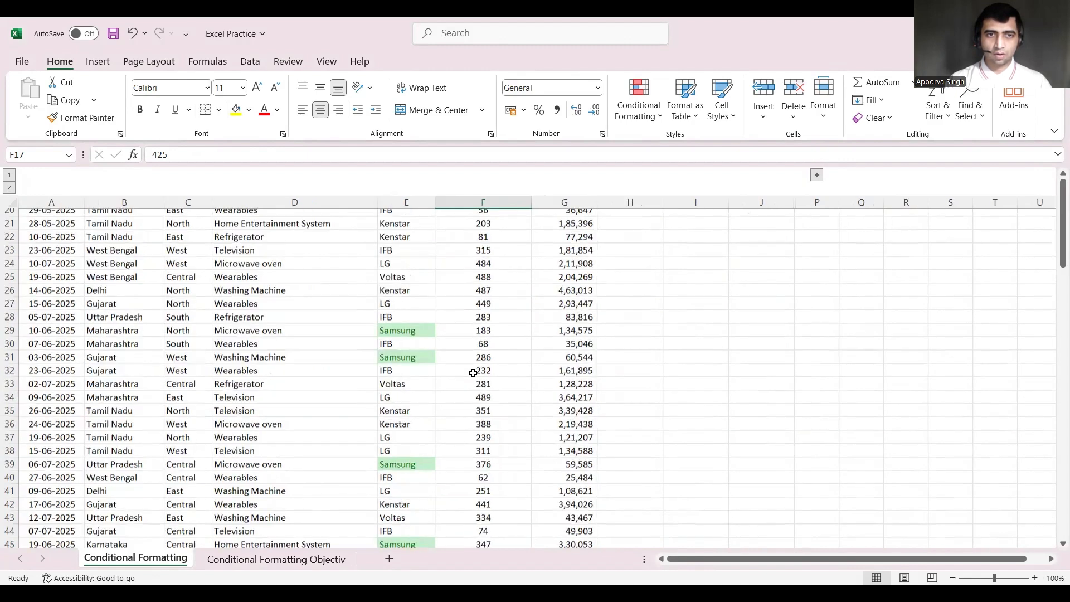
{"action": "scroll", "coordinate": [473, 373], "scroll_direction": "down", "scroll_amount": 11}
{"action": "scroll", "coordinate": [473, 373], "scroll_direction": "up", "scroll_amount": 18}
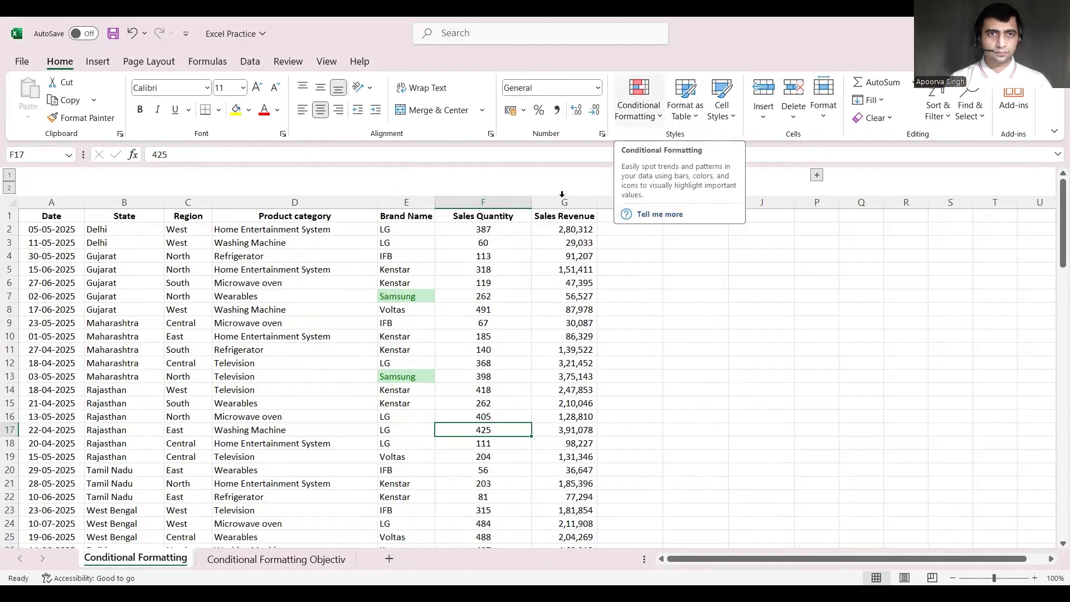
Check the second objective and highlight the top 10 items in the Sales Revenue column using Green Fill with Dark Green Text
{"action": "left_click", "coordinate": [270, 560]}
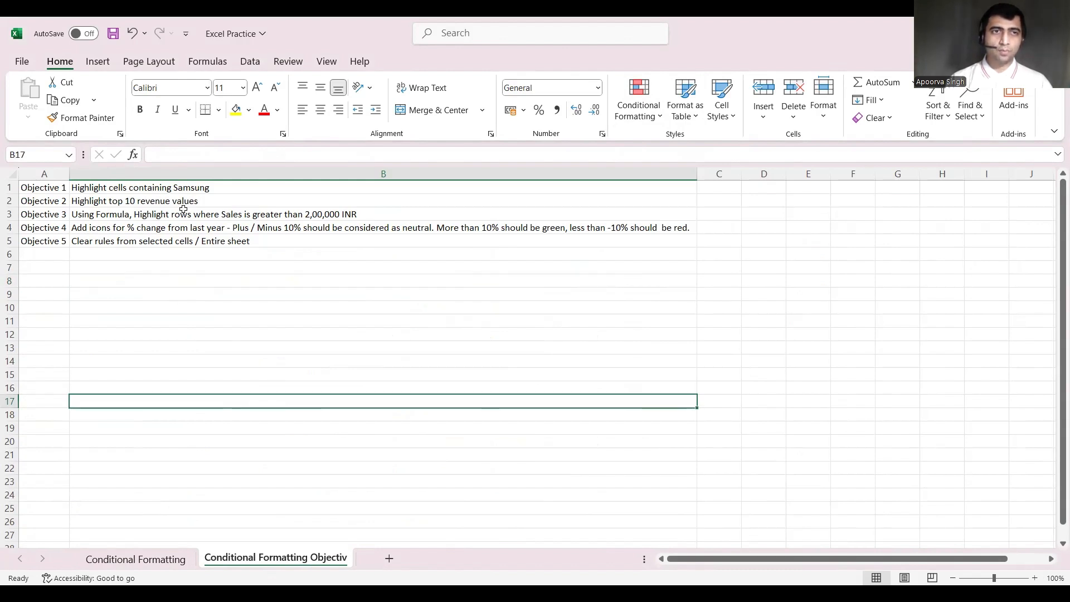
{"action": "left_click", "coordinate": [161, 561]}
{"action": "left_click", "coordinate": [578, 202]}
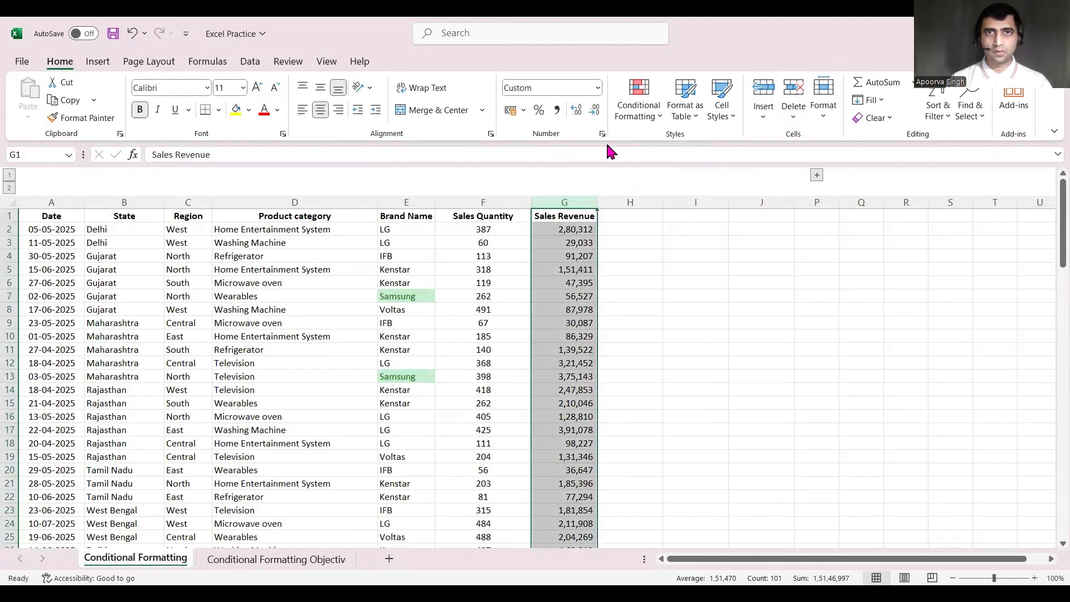
{"action": "left_click", "coordinate": [656, 122]}
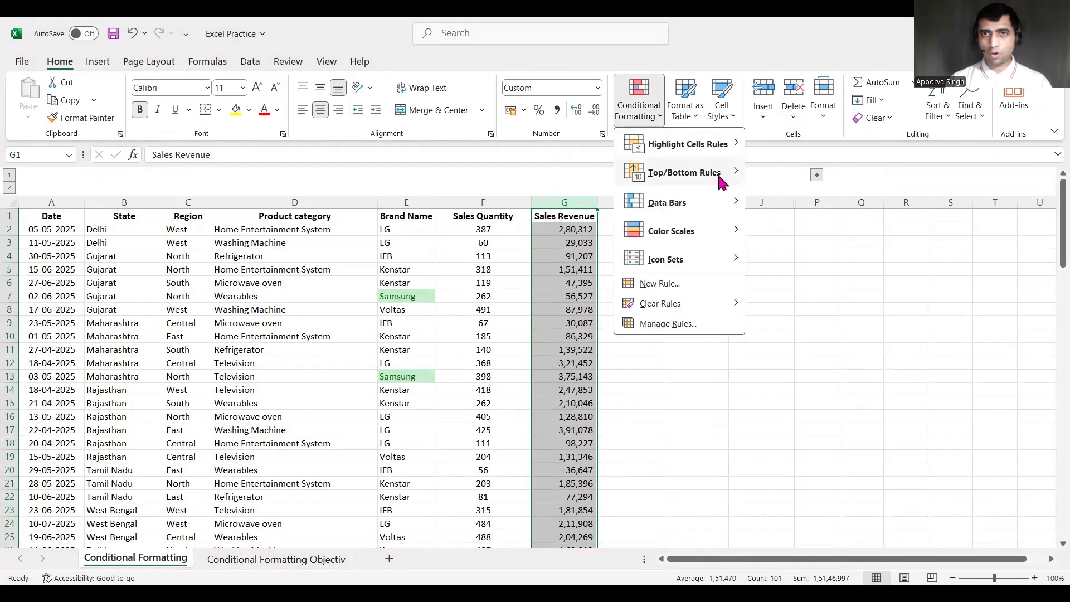
{"action": "mouse_move", "coordinate": [721, 182]}
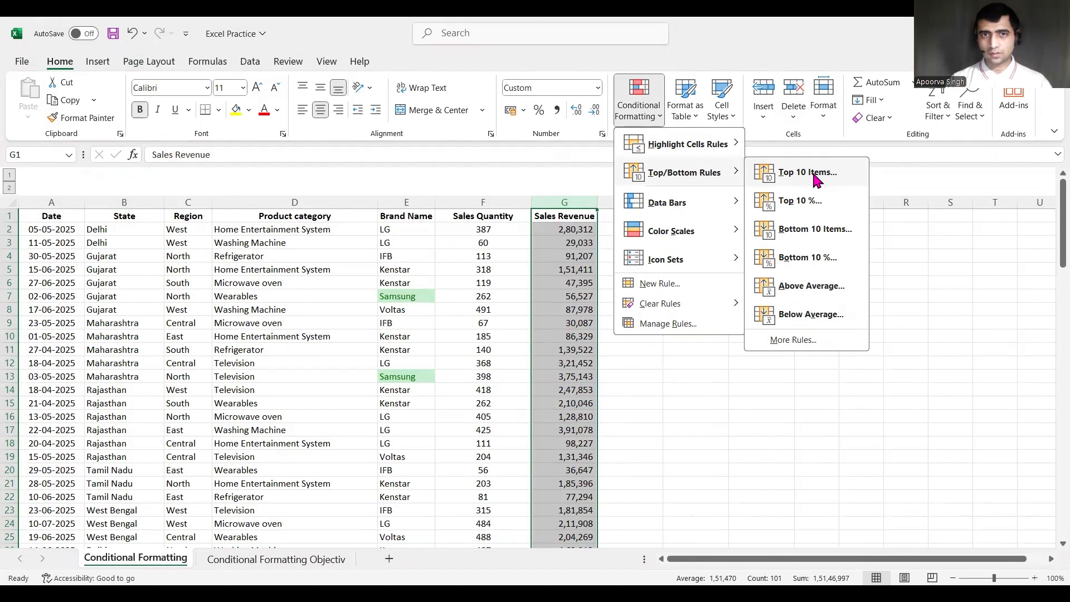
{"action": "left_click", "coordinate": [815, 174]}
{"action": "left_click", "coordinate": [639, 411]}
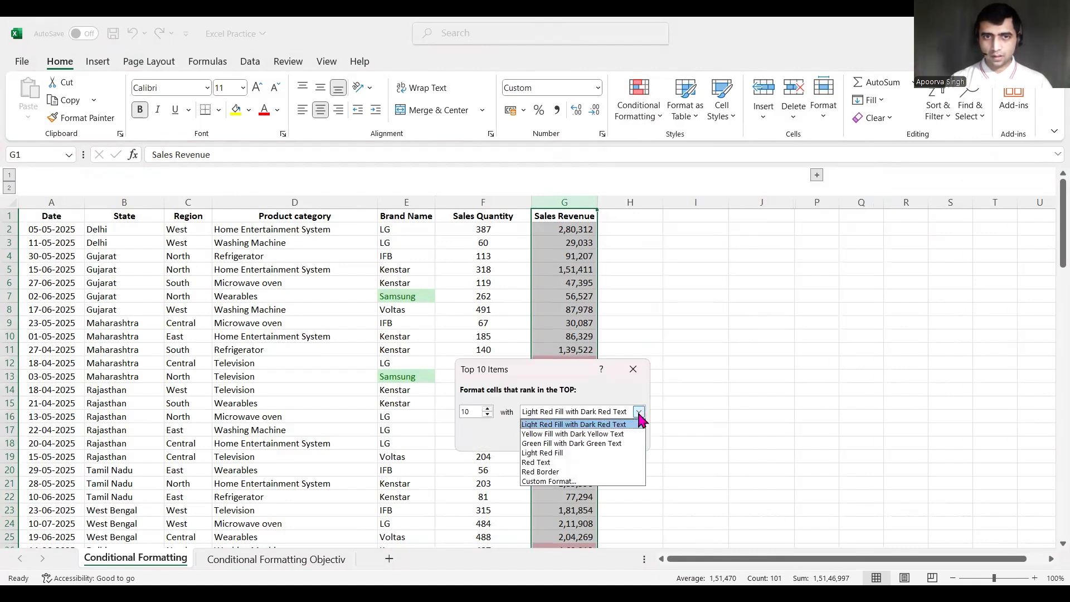
{"action": "left_click", "coordinate": [581, 443]}
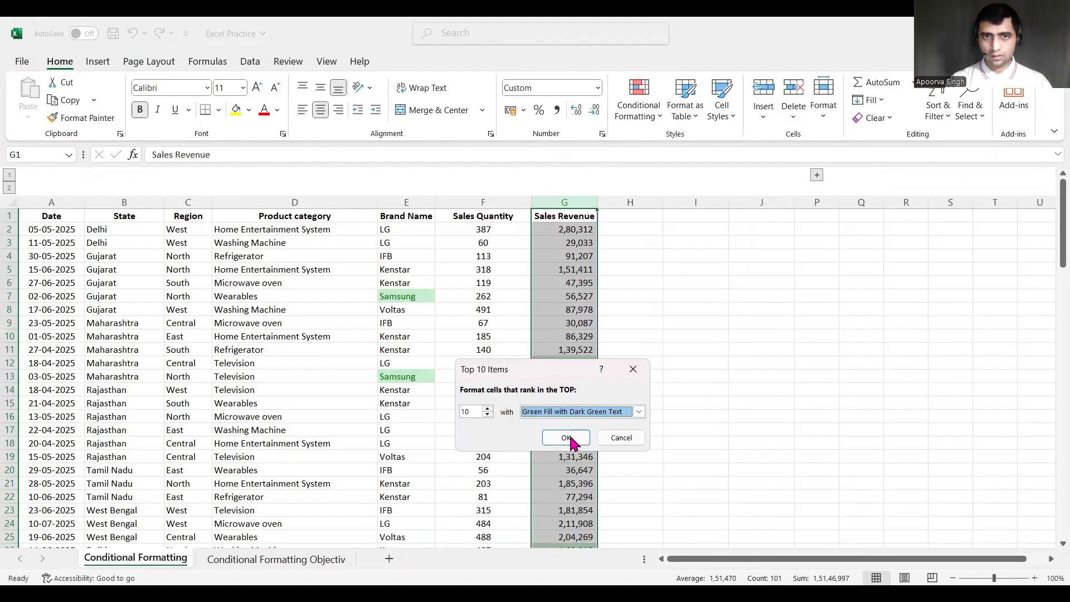
{"action": "left_click", "coordinate": [570, 439]}
{"action": "left_click", "coordinate": [614, 374]}
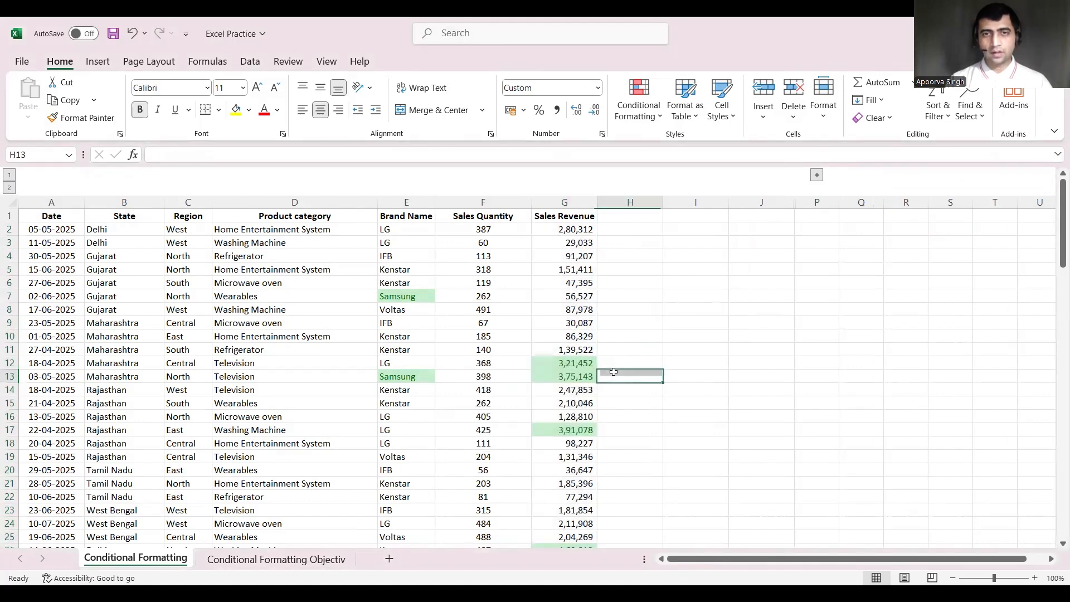
Edit the Top 10 rule on the Sales Revenue column so that it formats the bottom-ranked 10 values
{"action": "scroll", "coordinate": [614, 372], "scroll_direction": "down", "scroll_amount": 11}
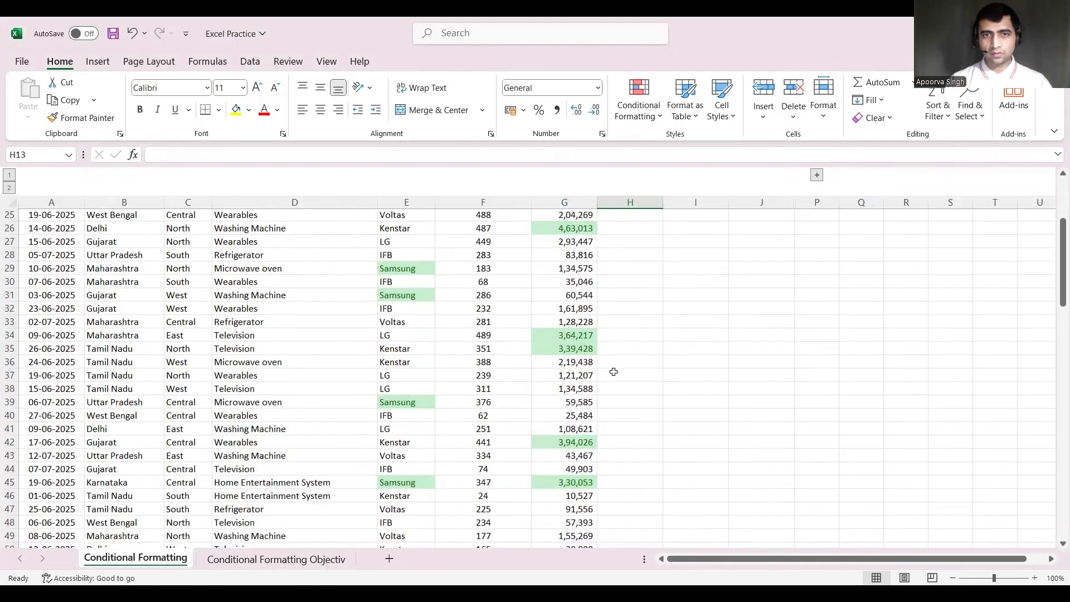
{"action": "scroll", "coordinate": [614, 372], "scroll_direction": "down", "scroll_amount": 5}
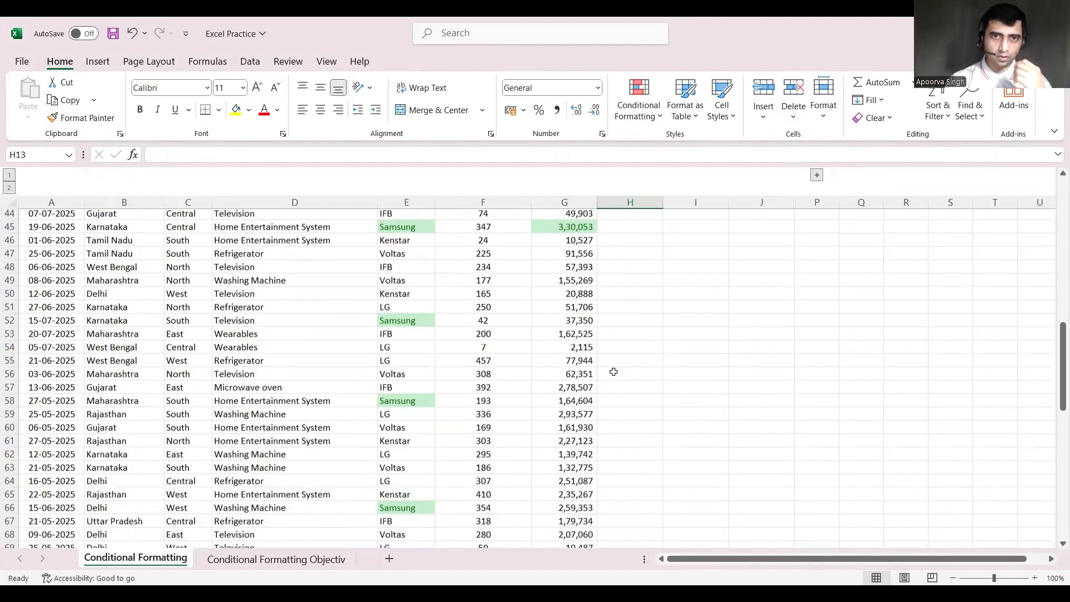
{"action": "scroll", "coordinate": [613, 372], "scroll_direction": "up", "scroll_amount": 16}
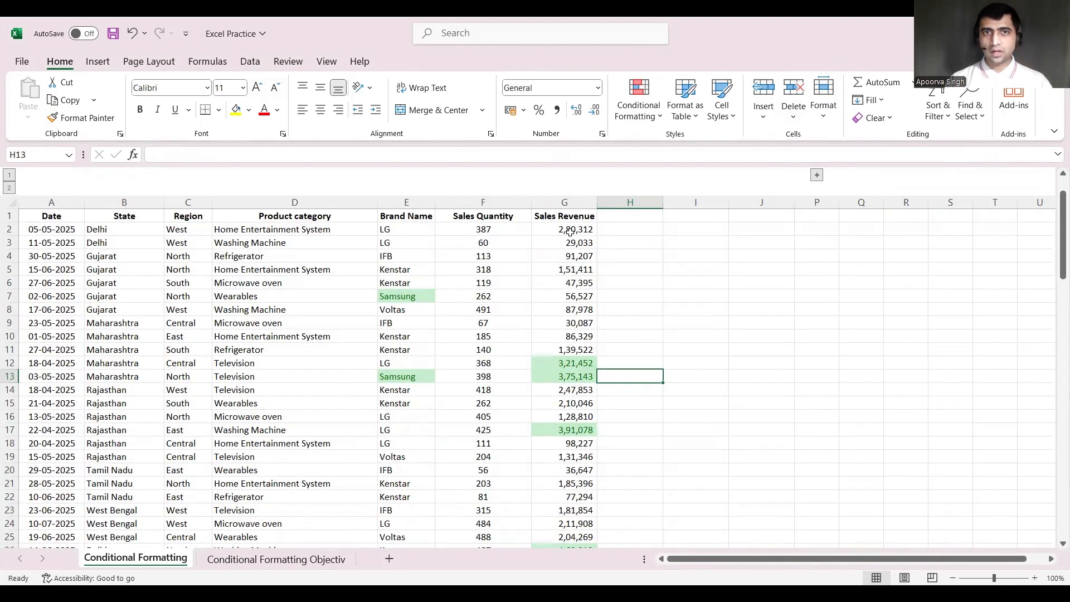
{"action": "left_click", "coordinate": [570, 229]}
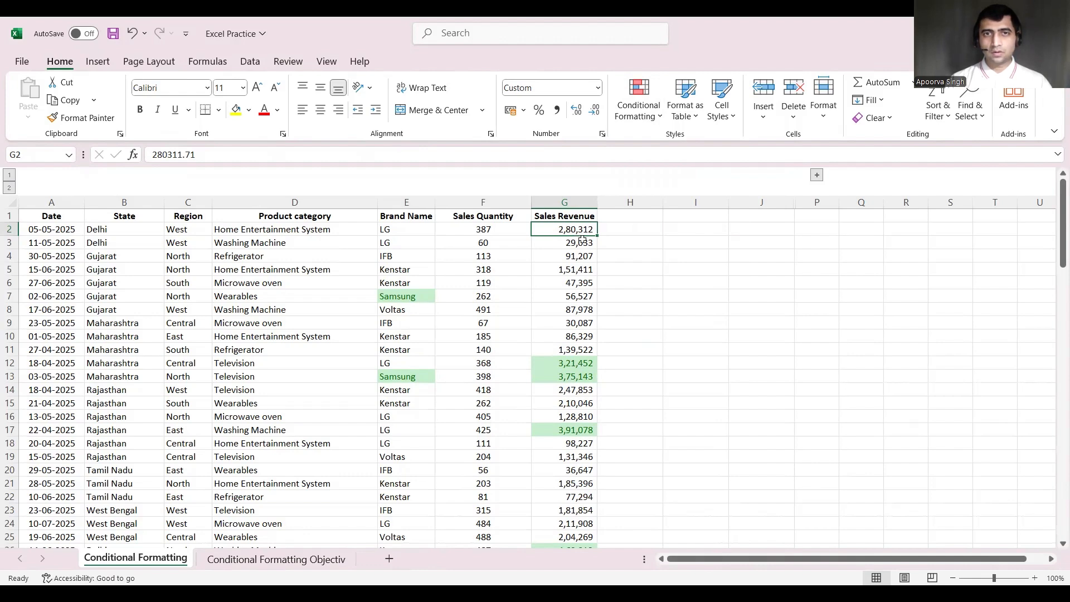
{"action": "left_click", "coordinate": [652, 118]}
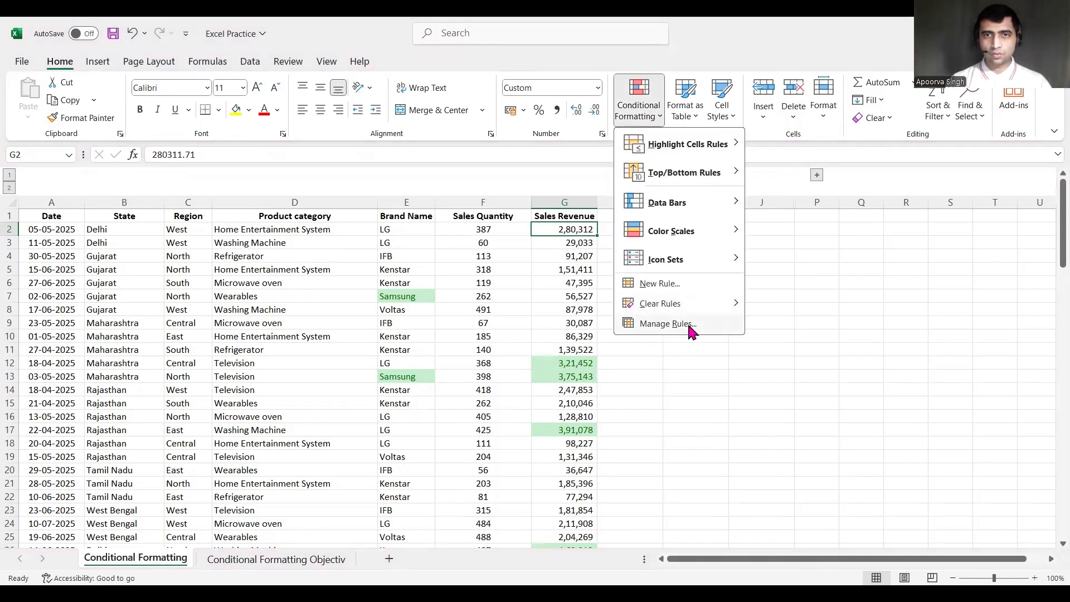
{"action": "left_click", "coordinate": [688, 328]}
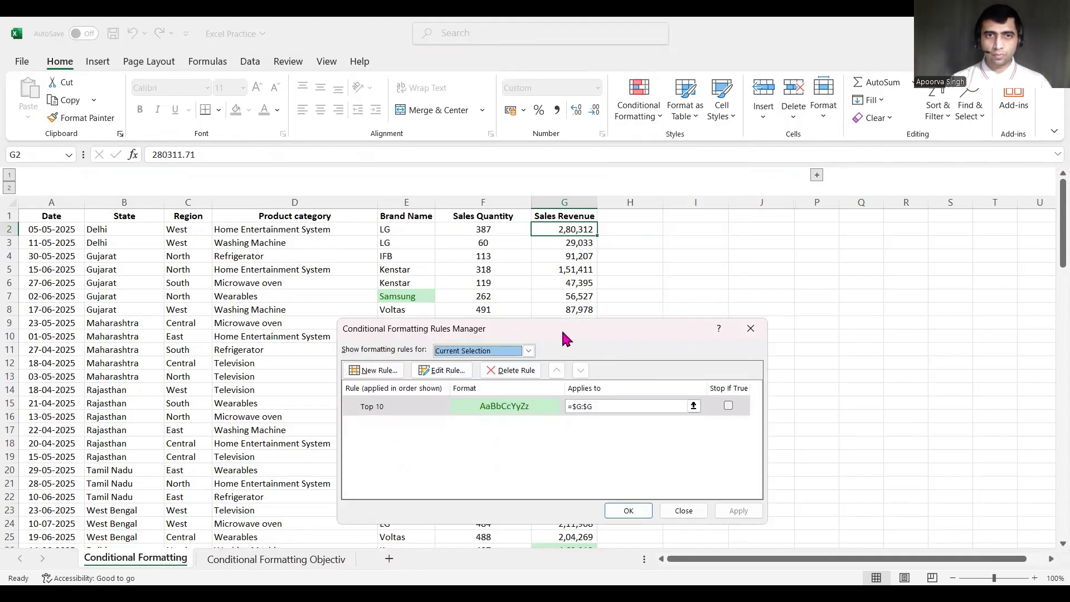
{"action": "left_click_drag", "start_coordinate": [561, 331], "coordinate": [514, 298]}
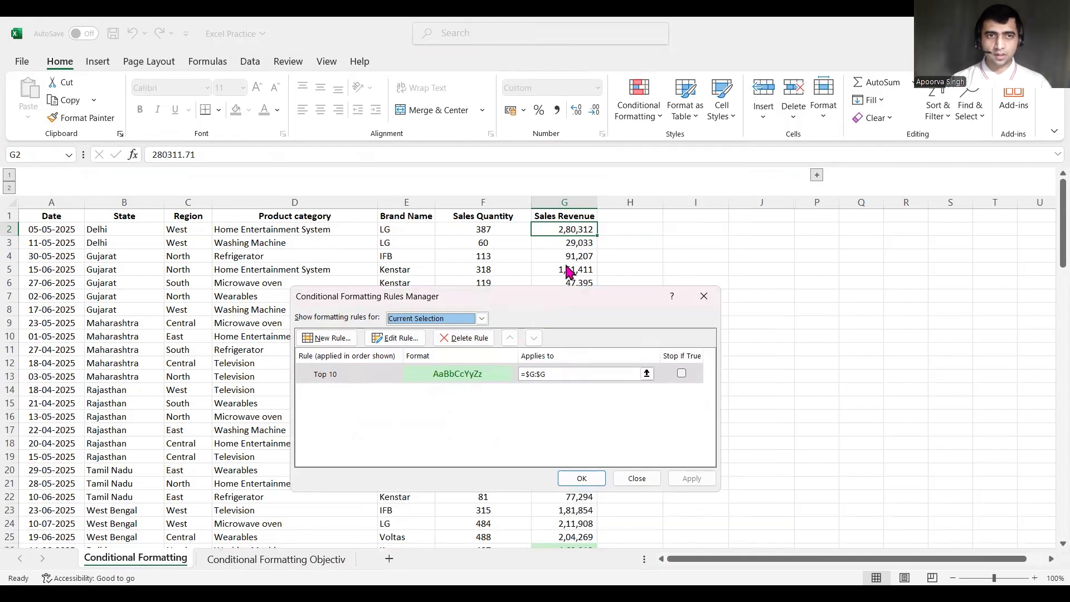
{"action": "key", "text": "Tab"}
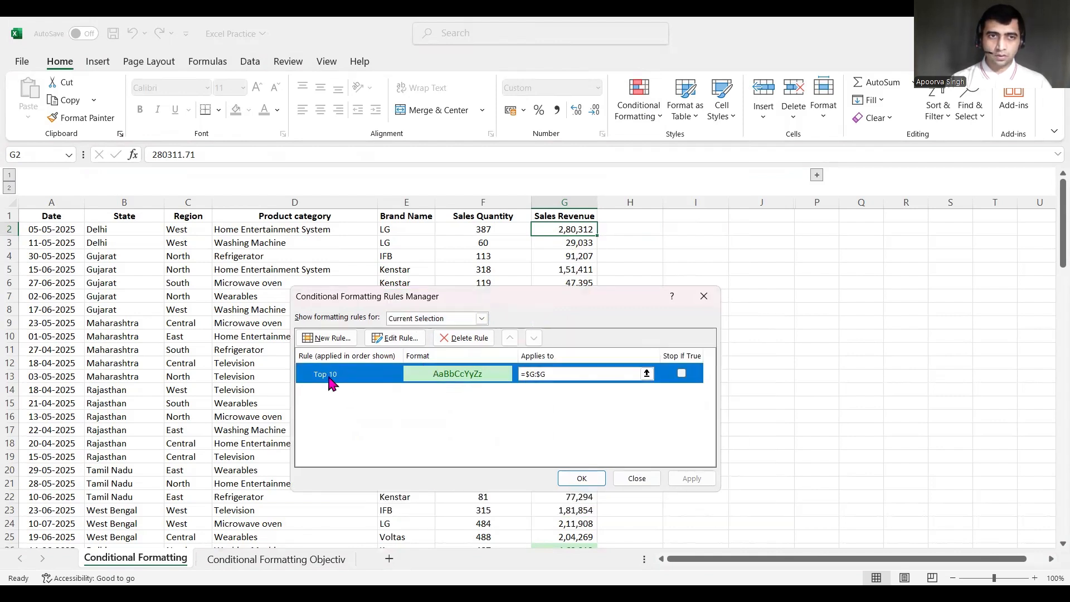
{"action": "left_click", "coordinate": [402, 338]}
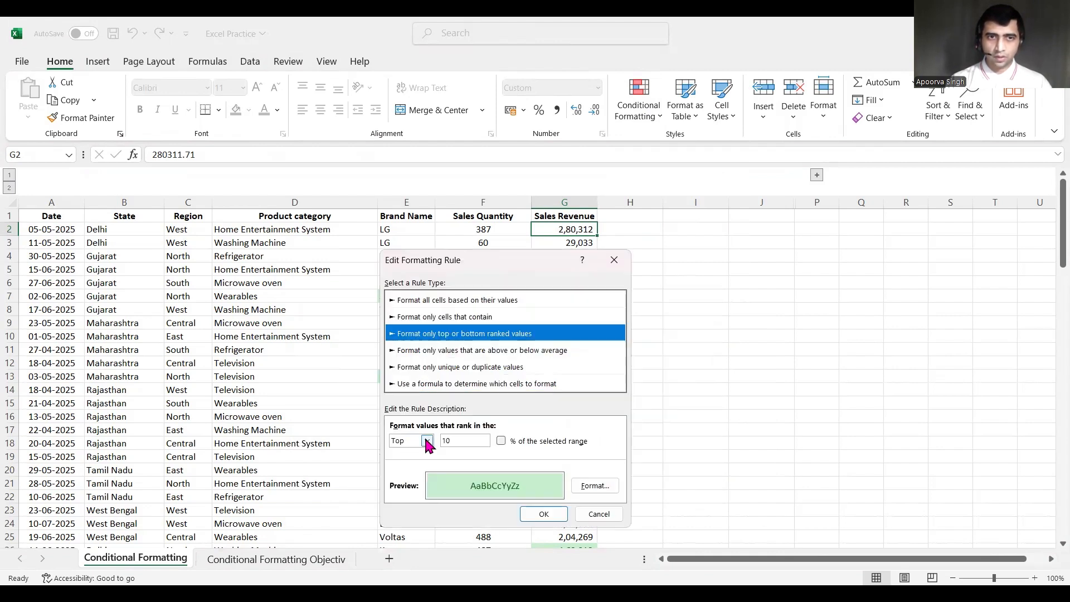
{"action": "left_click", "coordinate": [426, 443]}
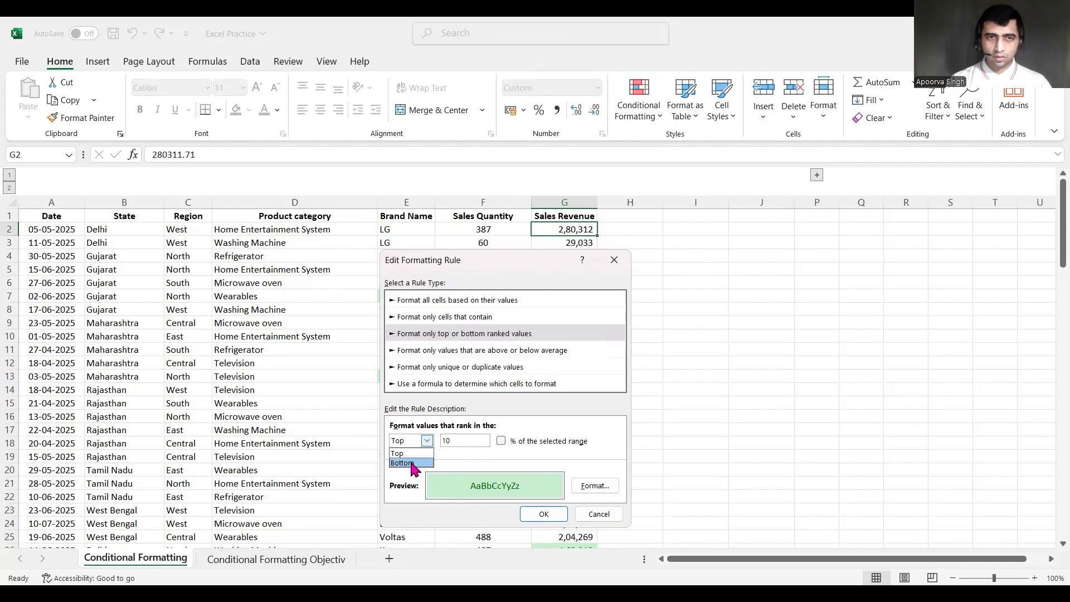
{"action": "left_click", "coordinate": [413, 463]}
{"action": "left_click", "coordinate": [451, 440]}
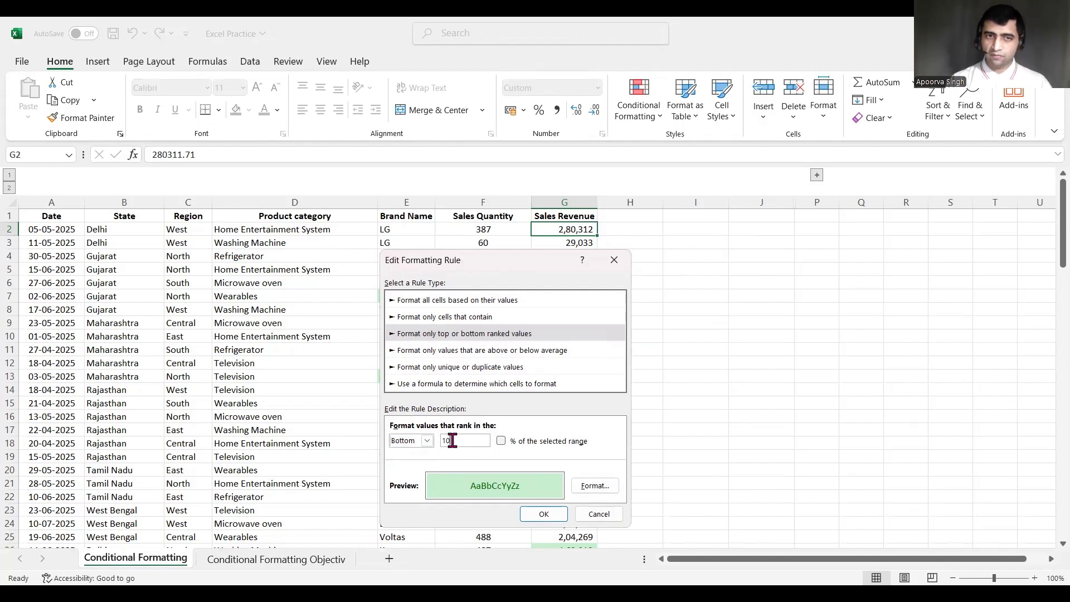
Format the Bottom 10 rule with dark red text and a light orange fill, apply it, and check the Sales Revenue highlights
{"action": "left_click", "coordinate": [595, 487]}
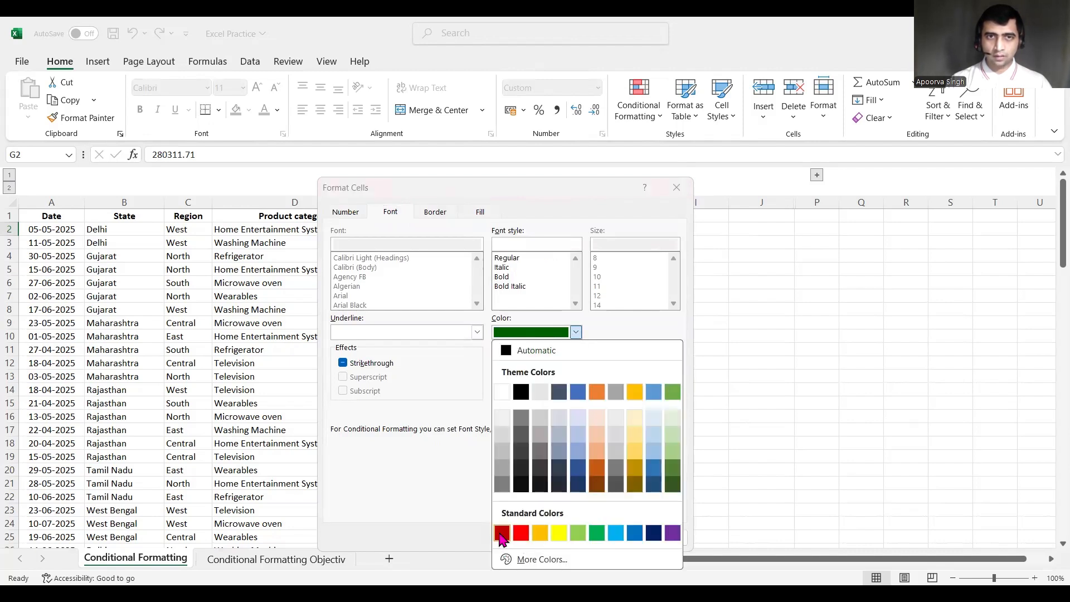
{"action": "left_click", "coordinate": [481, 214]}
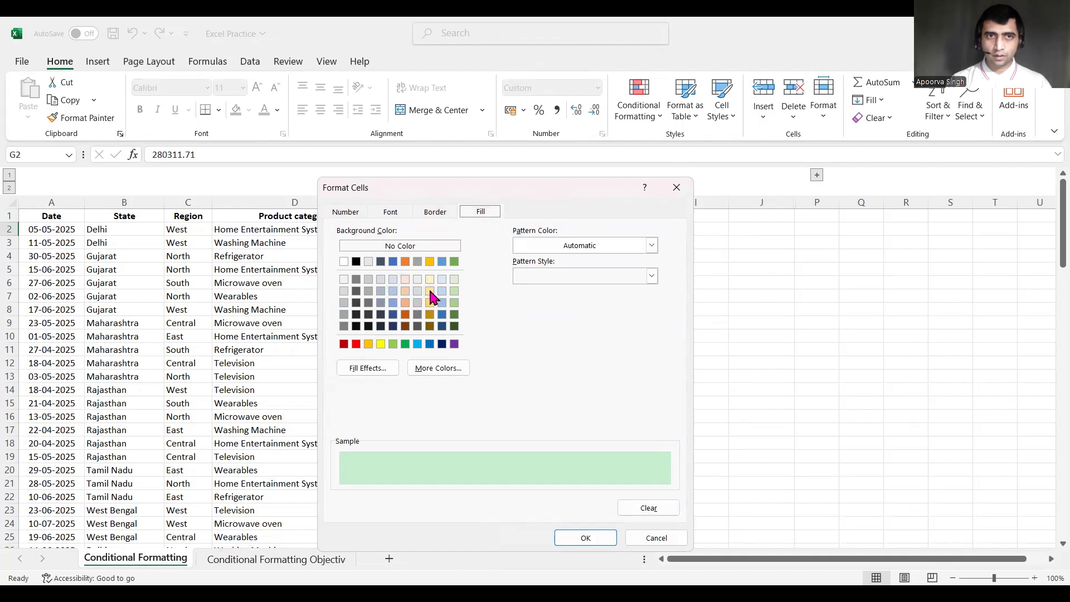
{"action": "left_click", "coordinate": [405, 291]}
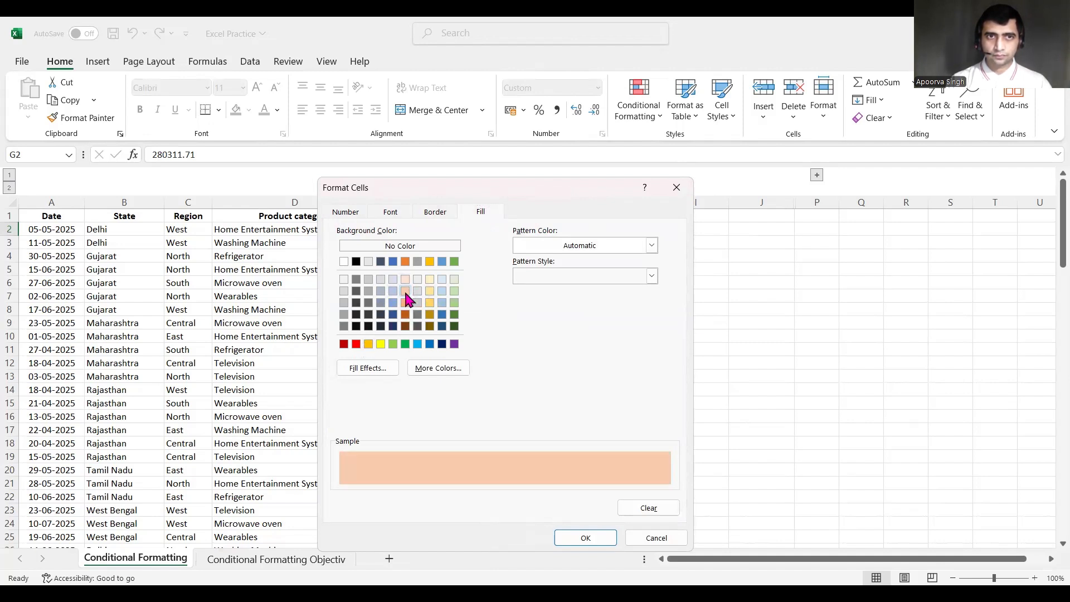
{"action": "left_click", "coordinate": [587, 538]}
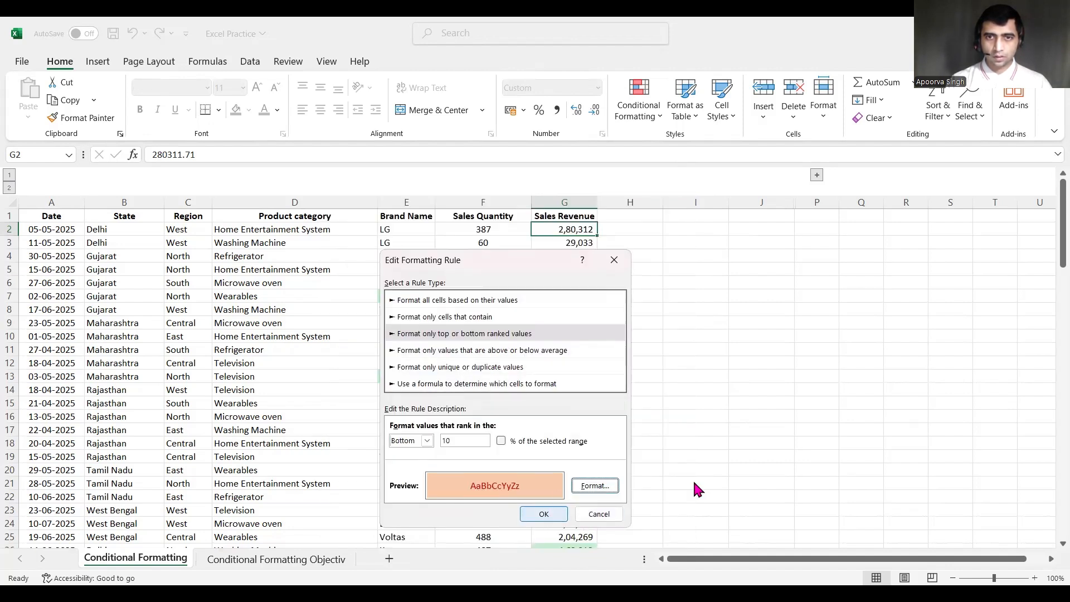
{"action": "left_click", "coordinate": [557, 513]}
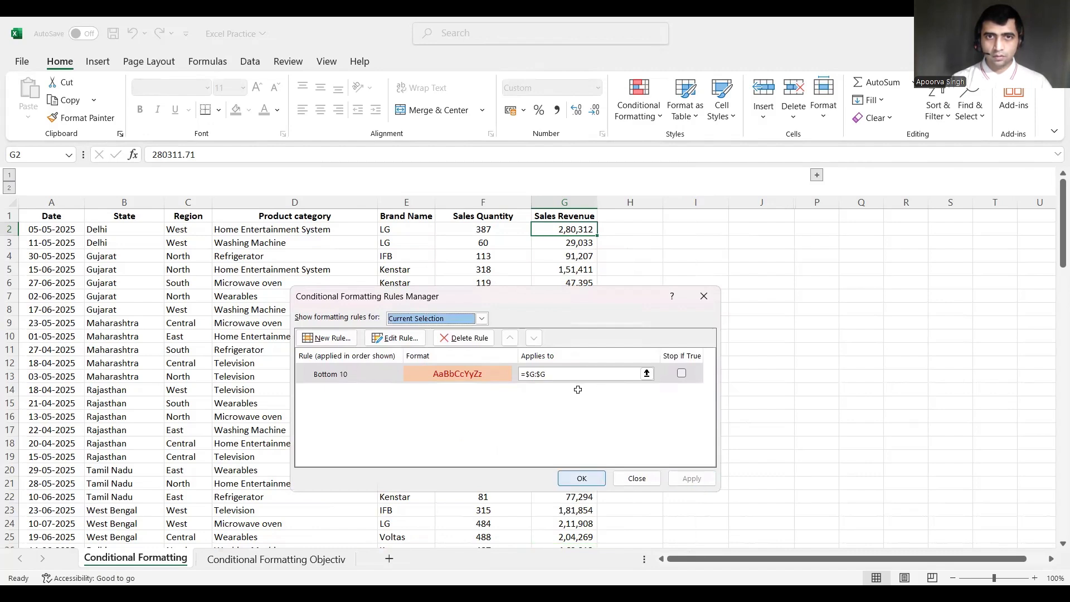
{"action": "key", "text": "Return"}
{"action": "left_click", "coordinate": [580, 389]}
{"action": "scroll", "coordinate": [572, 435], "scroll_direction": "down", "scroll_amount": 6}
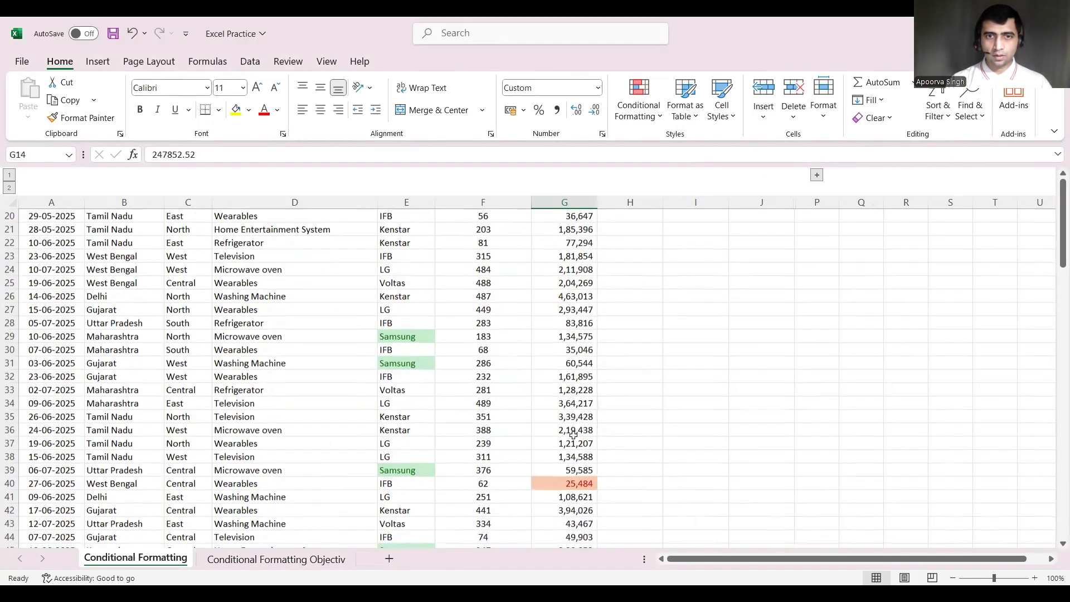
{"action": "scroll", "coordinate": [573, 434], "scroll_direction": "down", "scroll_amount": 12}
{"action": "scroll", "coordinate": [572, 435], "scroll_direction": "down", "scroll_amount": 8}
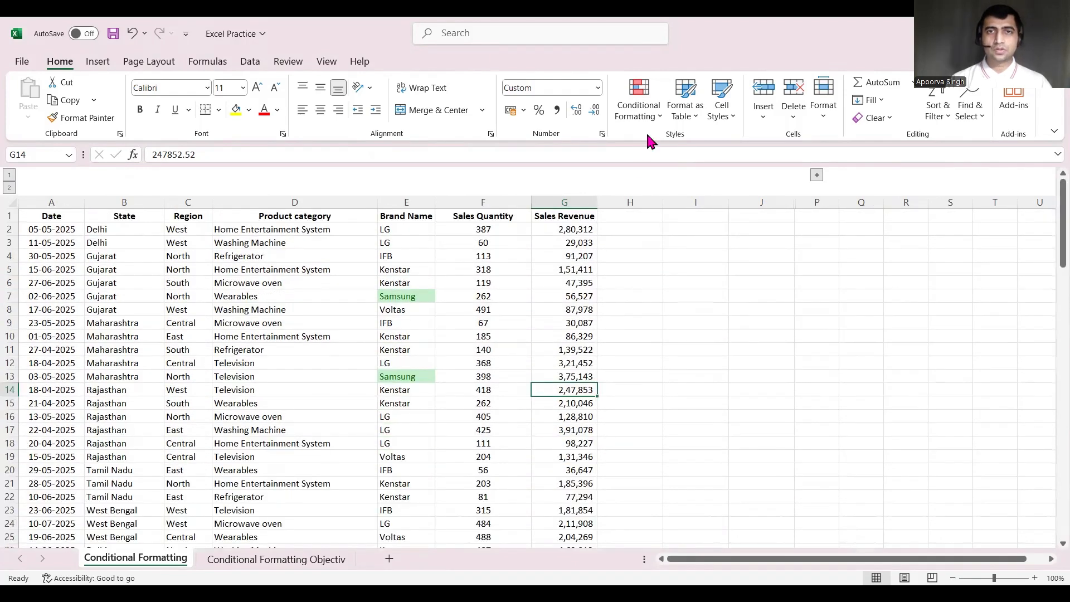
Review the conditional formatting rules that apply to Sales Revenue cell G14 and to Brand Name cell E4
{"action": "left_click", "coordinate": [657, 127]}
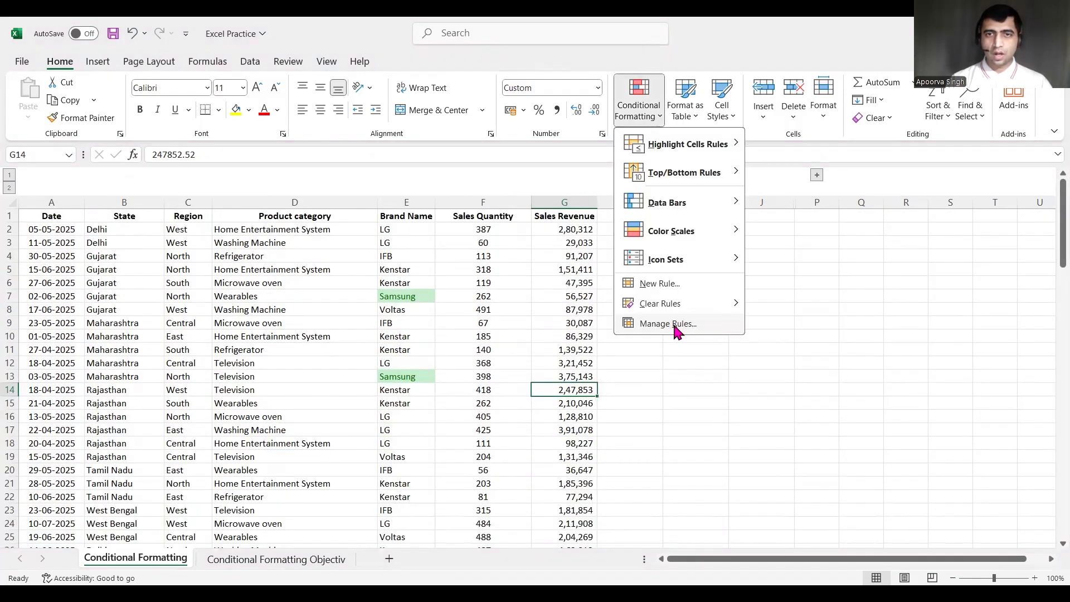
{"action": "left_click", "coordinate": [668, 324]}
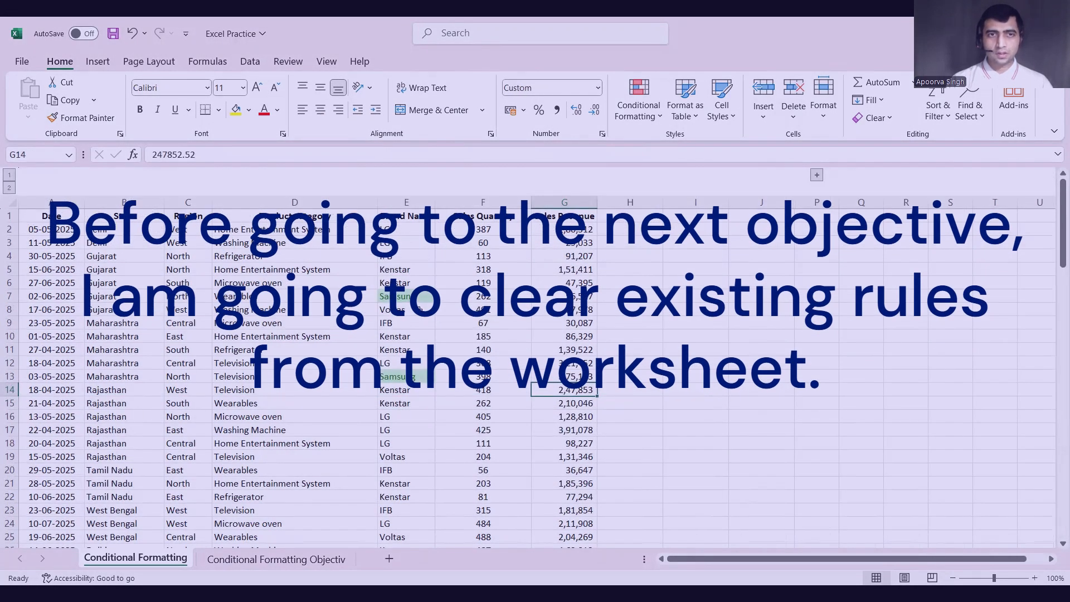
{"action": "left_click", "coordinate": [401, 257]}
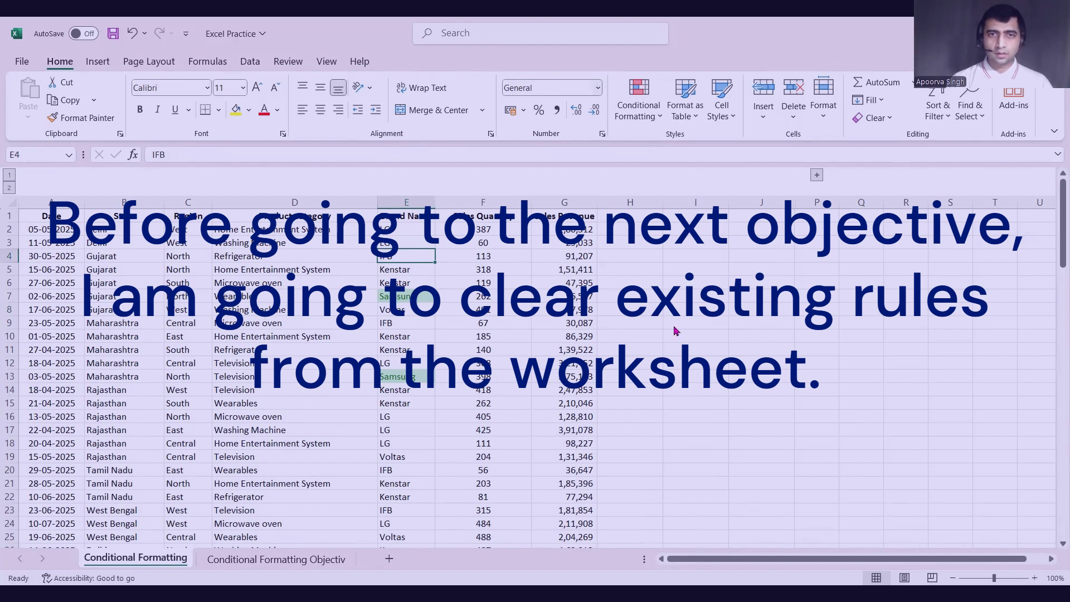
{"action": "key", "text": "alt+h"}
{"action": "key", "text": "l"}
{"action": "key", "text": "r"}
{"action": "left_click", "coordinate": [636, 478]}
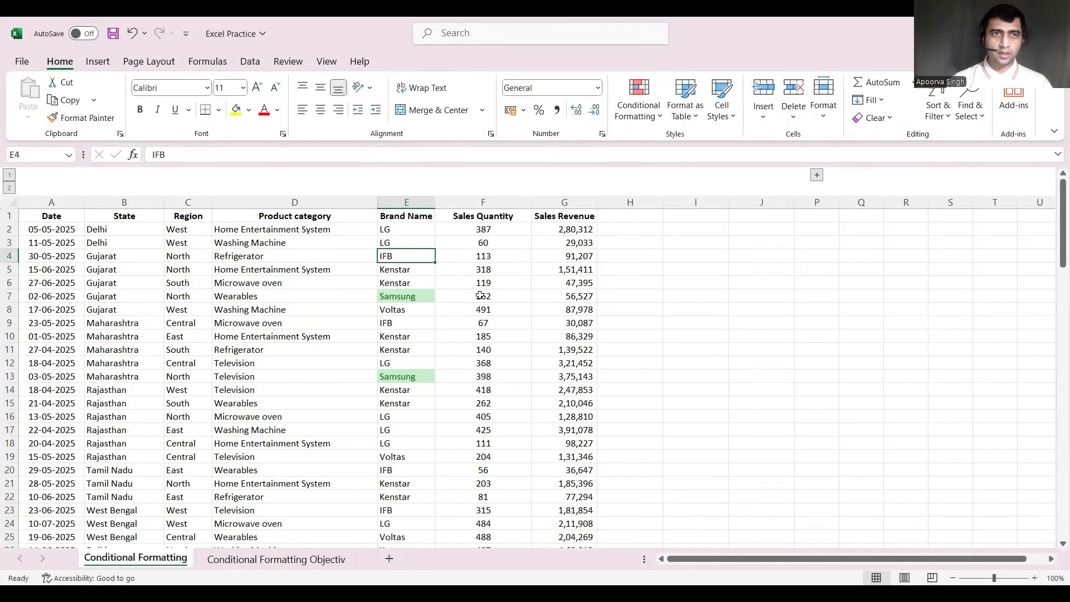
Clear all conditional formatting rules from the entire Conditional Formatting sheet
{"action": "left_click", "coordinate": [12, 202]}
{"action": "left_click", "coordinate": [638, 110]}
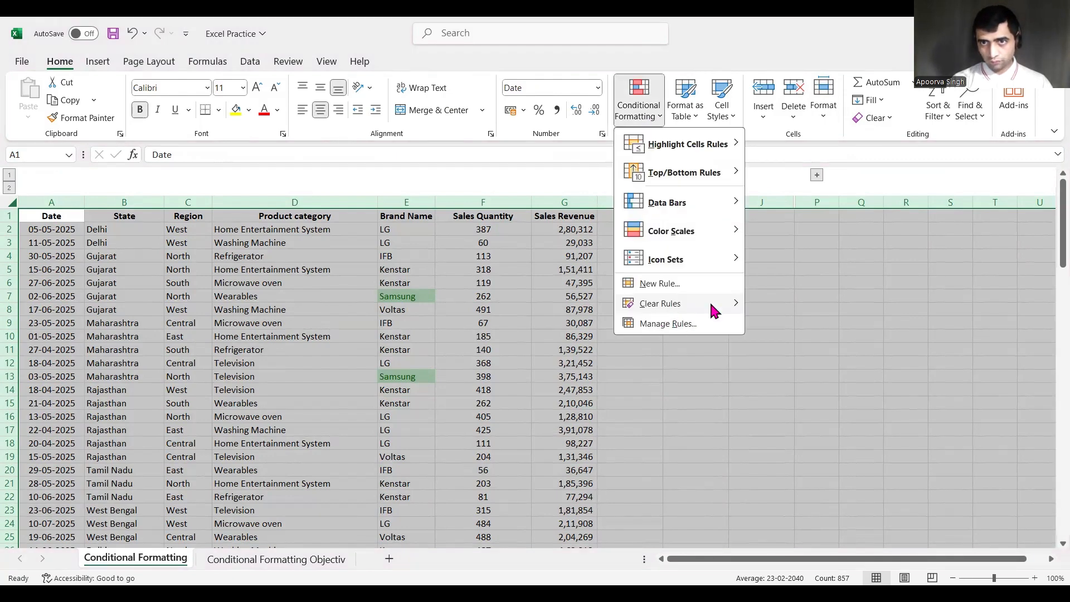
{"action": "mouse_move", "coordinate": [711, 304]}
{"action": "left_click", "coordinate": [849, 331]}
{"action": "left_click", "coordinate": [564, 323]}
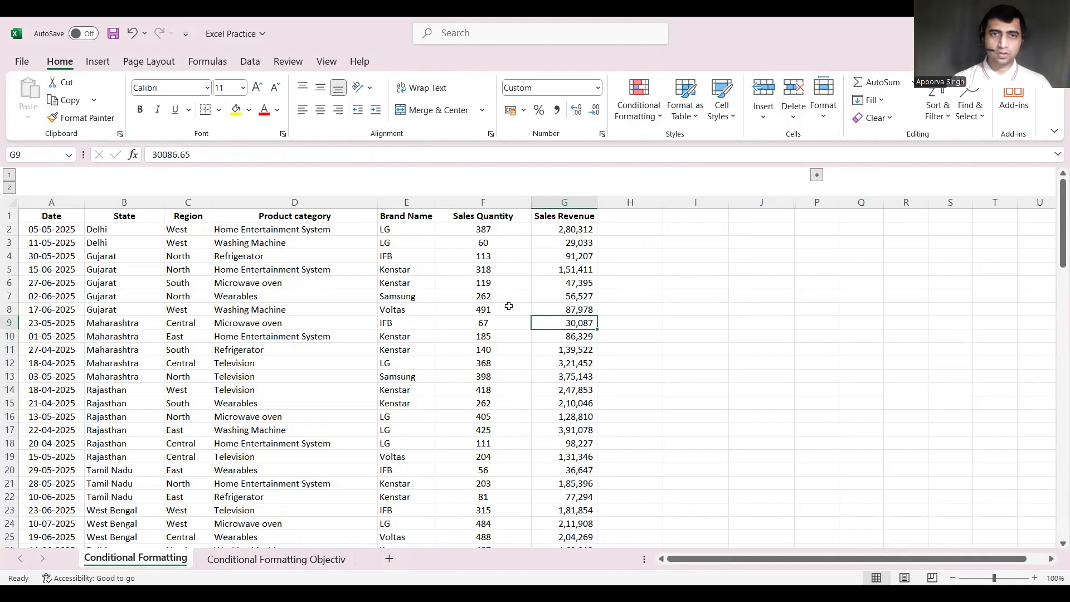
Check the third objective and enter the sales threshold 200000 in cell I2 of the Conditional Formatting sheet
{"action": "left_click", "coordinate": [273, 560]}
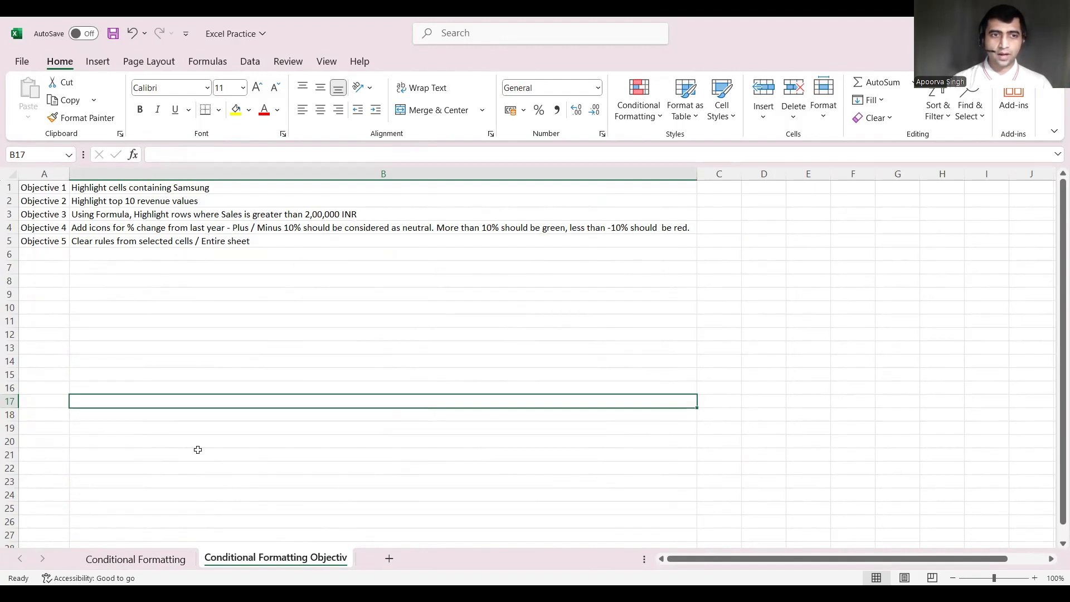
{"action": "left_click", "coordinate": [135, 560]}
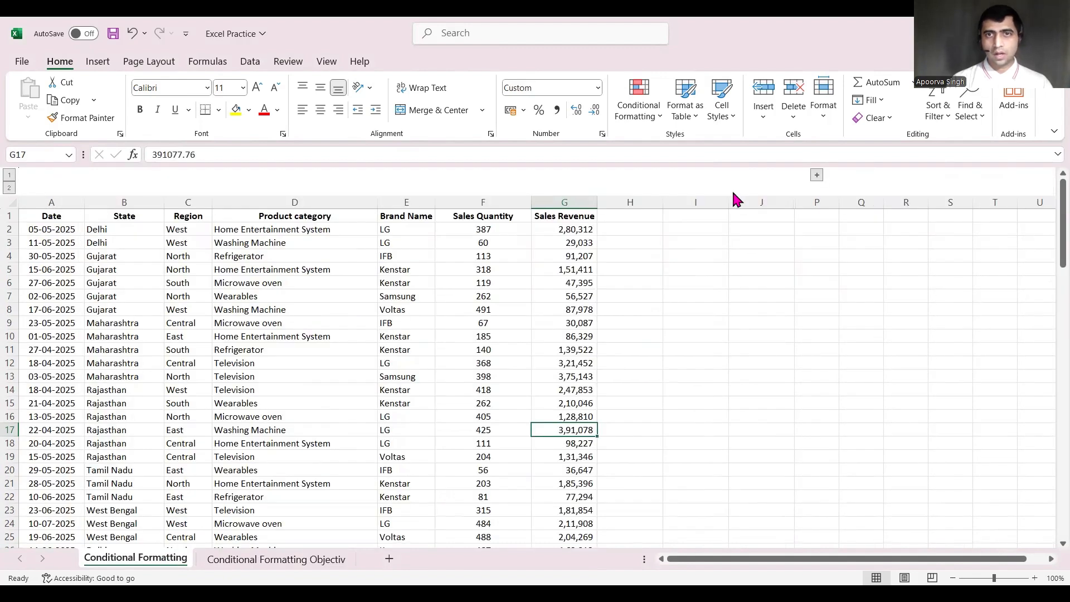
{"action": "left_click", "coordinate": [714, 229]}
{"action": "type", "text": "20"}
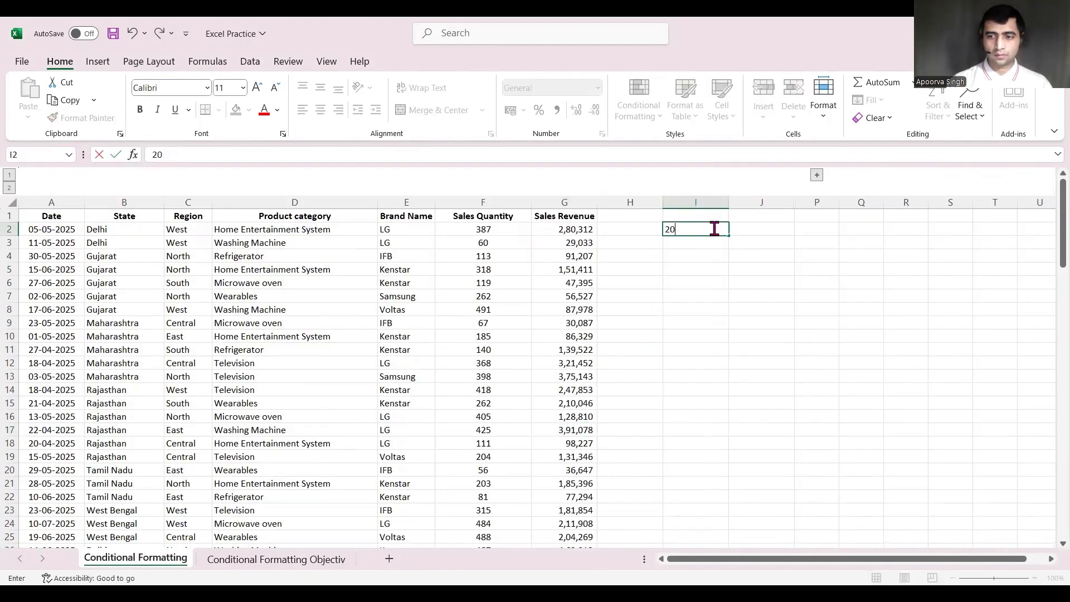
{"action": "type", "text": "0000"}
{"action": "key", "text": "Return"}
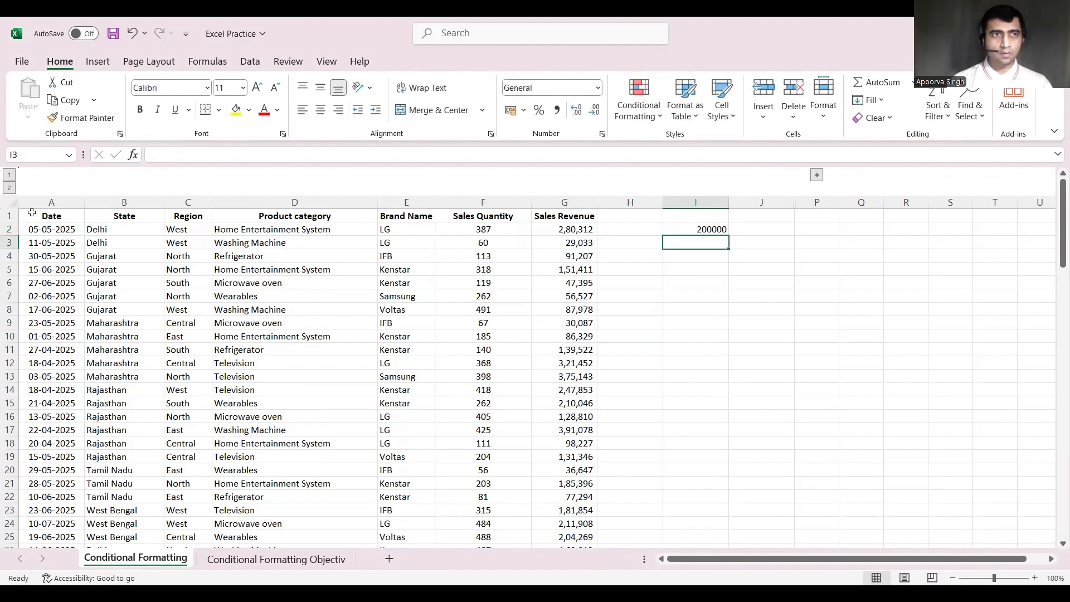
Start a new conditional formatting rule for the data range A2:G101 that uses a formula to determine which cells to format
{"action": "left_click", "coordinate": [44, 229]}
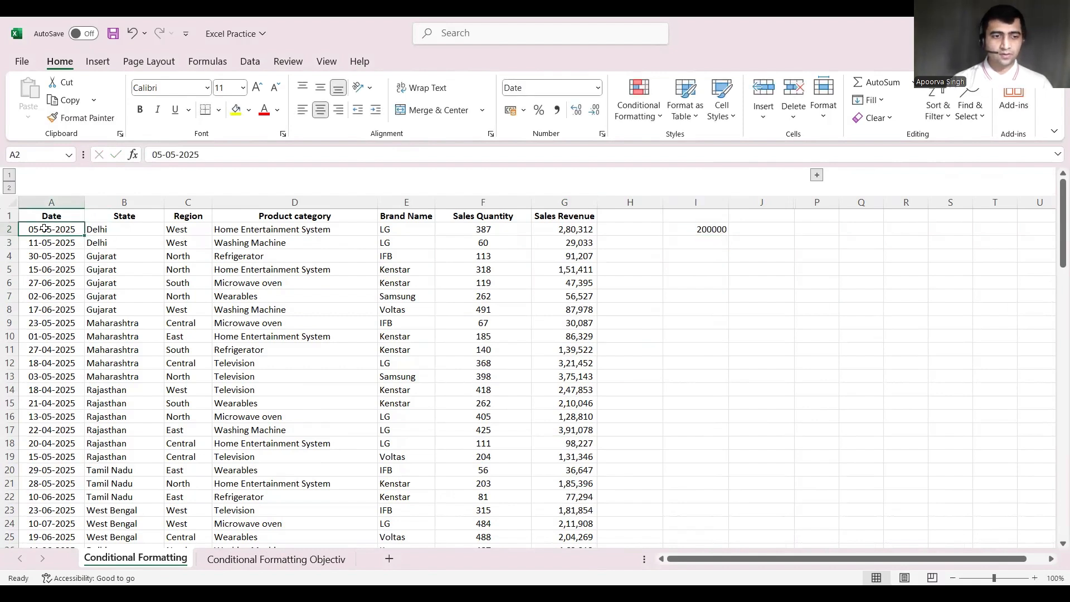
{"action": "key", "text": "ctrl+shift+Right"}
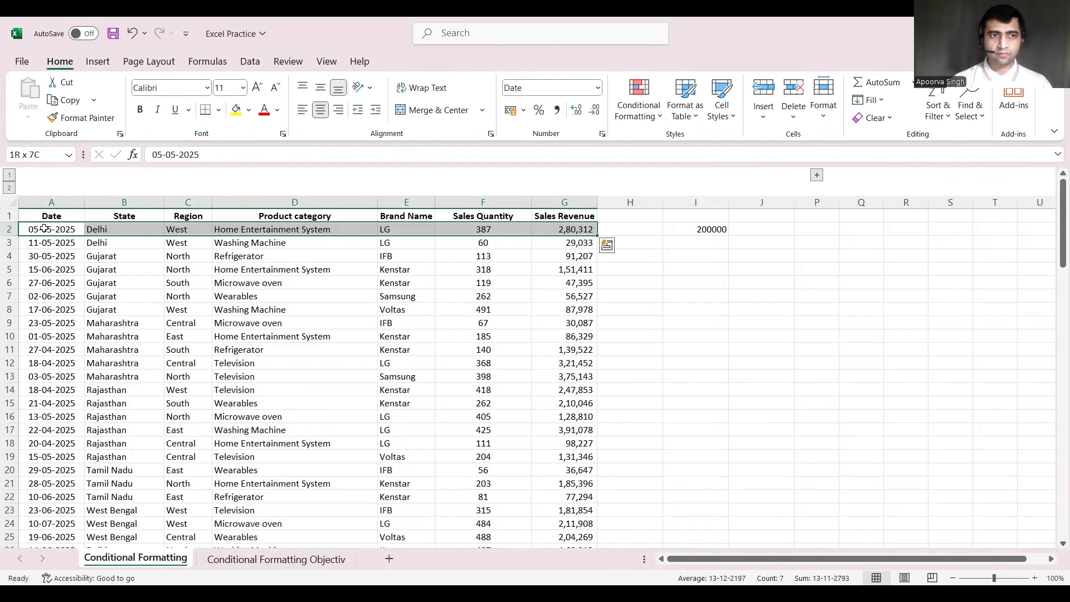
{"action": "key", "text": "ctrl+shift+Down"}
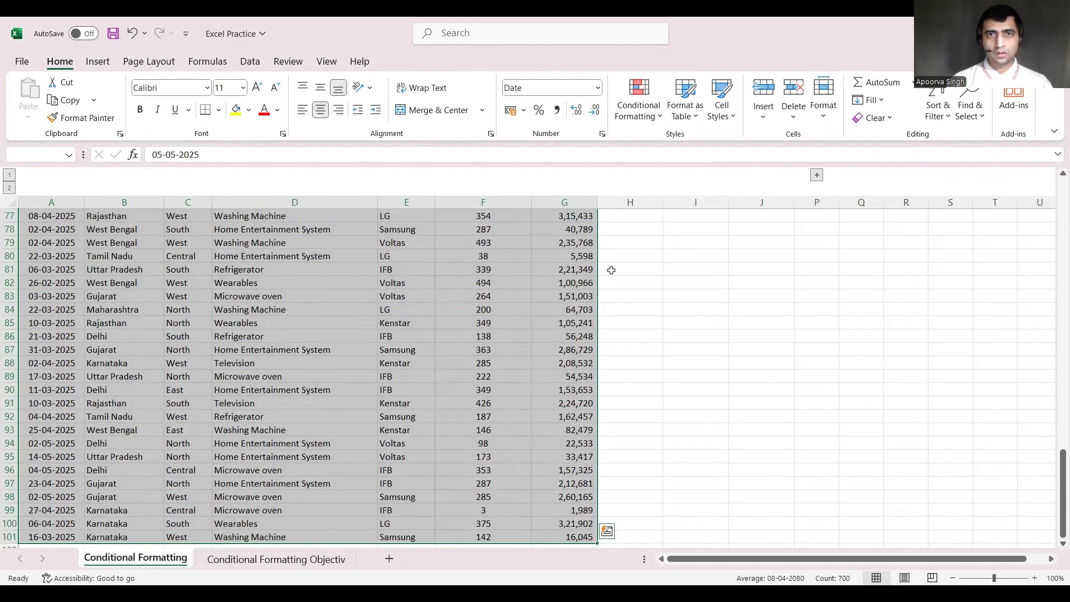
{"action": "scroll", "coordinate": [604, 284], "scroll_direction": "up", "scroll_amount": 20}
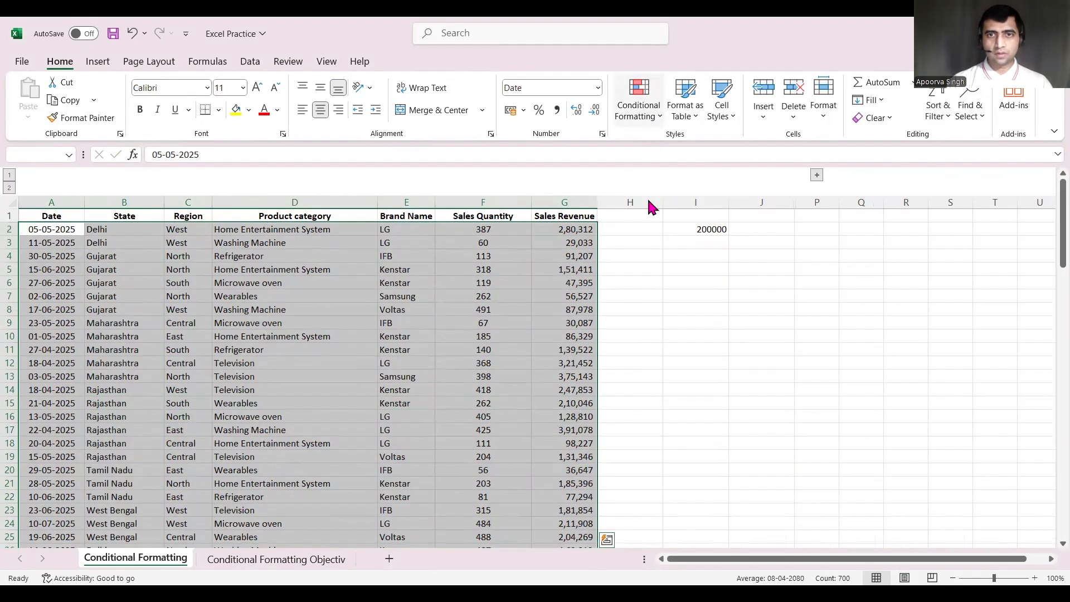
{"action": "left_click", "coordinate": [649, 124]}
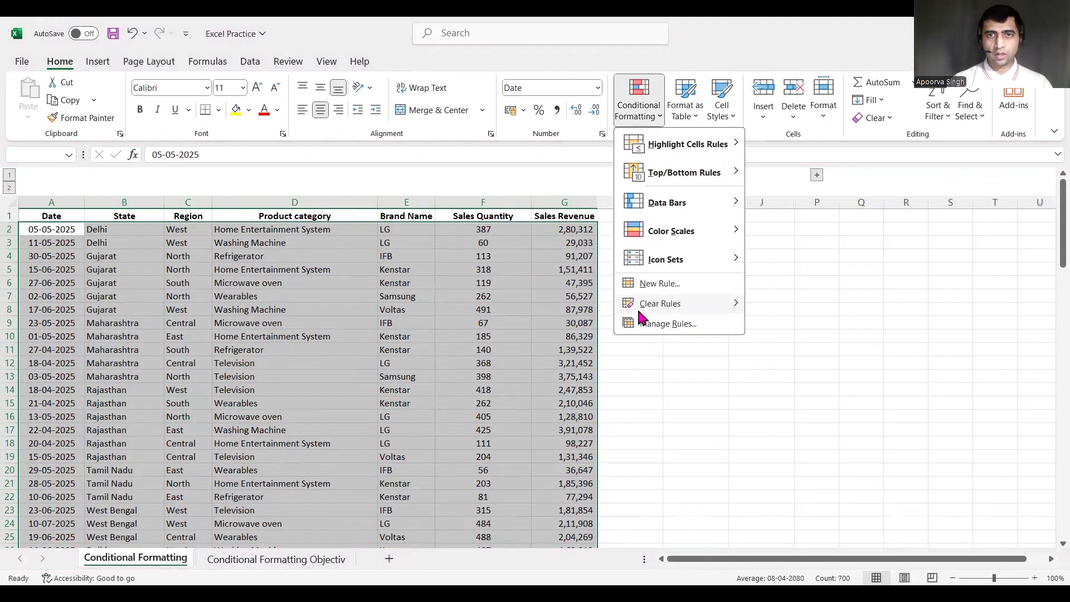
{"action": "left_click", "coordinate": [666, 284]}
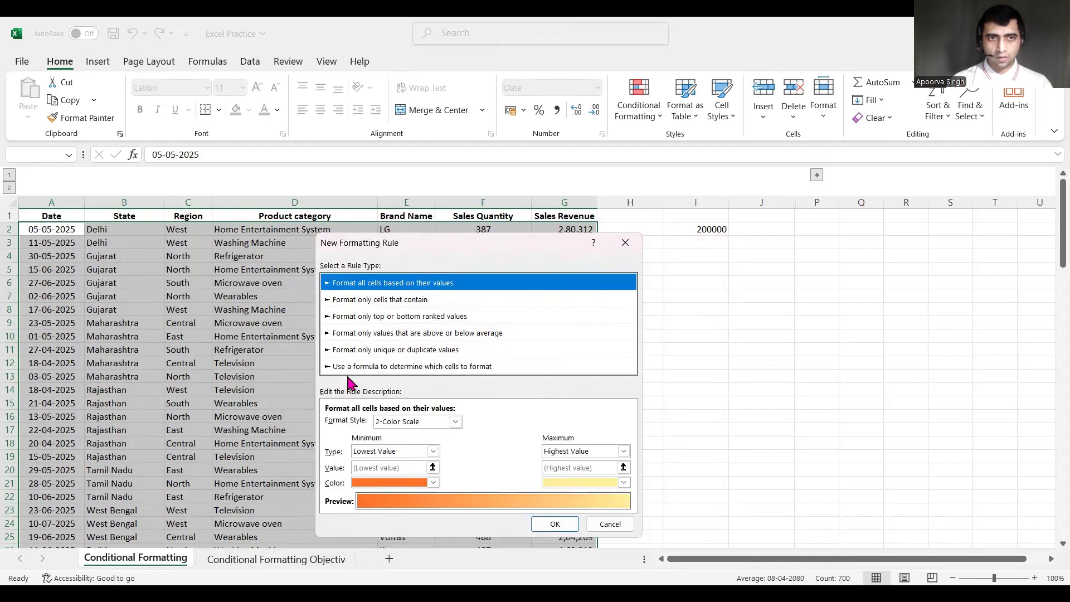
{"action": "left_click", "coordinate": [396, 367]}
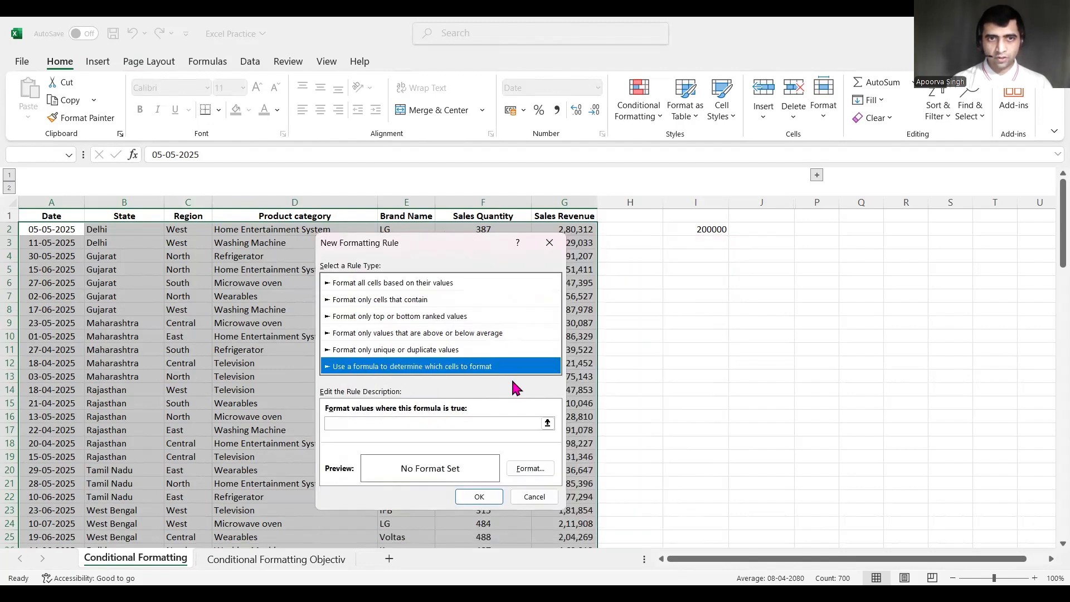
Set the rule's formula to =$G2>=$I$2, keeping the revenue column absolute but its row relative
{"action": "left_click", "coordinate": [390, 427]}
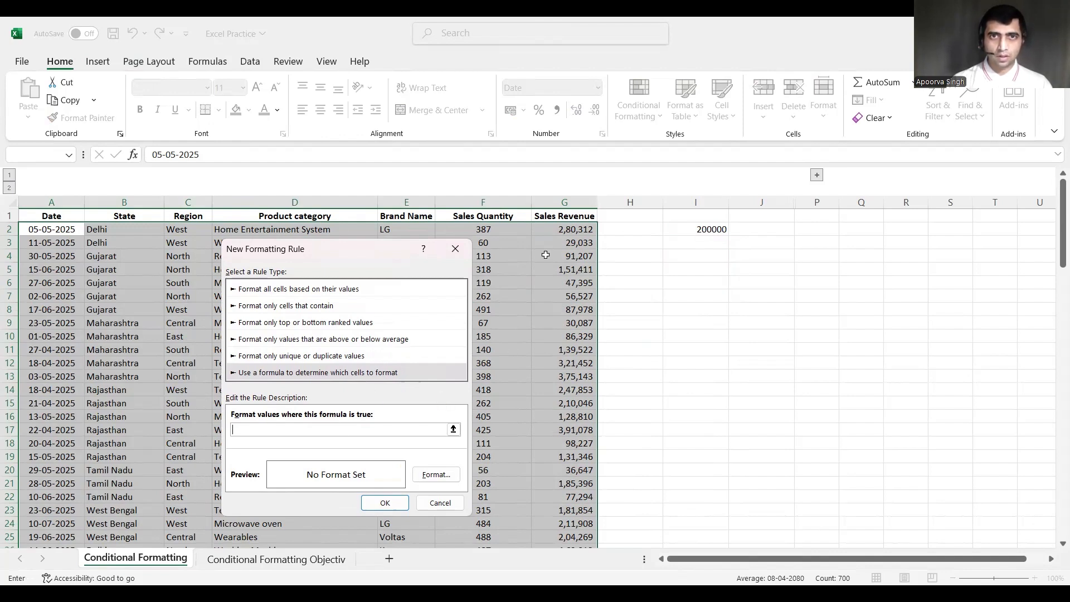
{"action": "left_click", "coordinate": [562, 229]}
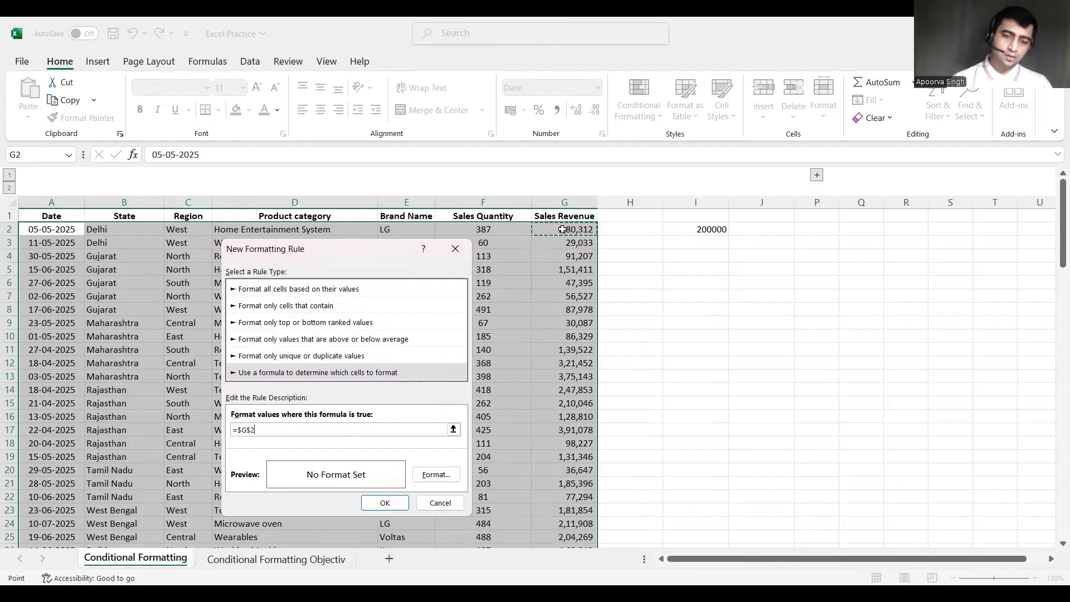
{"action": "type", "text": ">"}
{"action": "type", "text": "="}
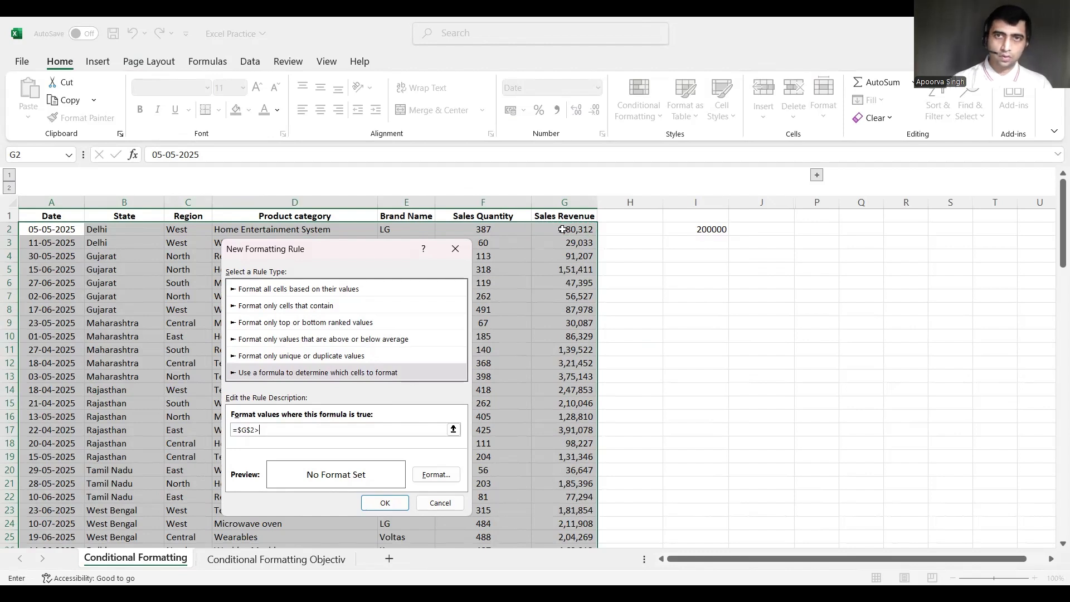
{"action": "left_click", "coordinate": [713, 229]}
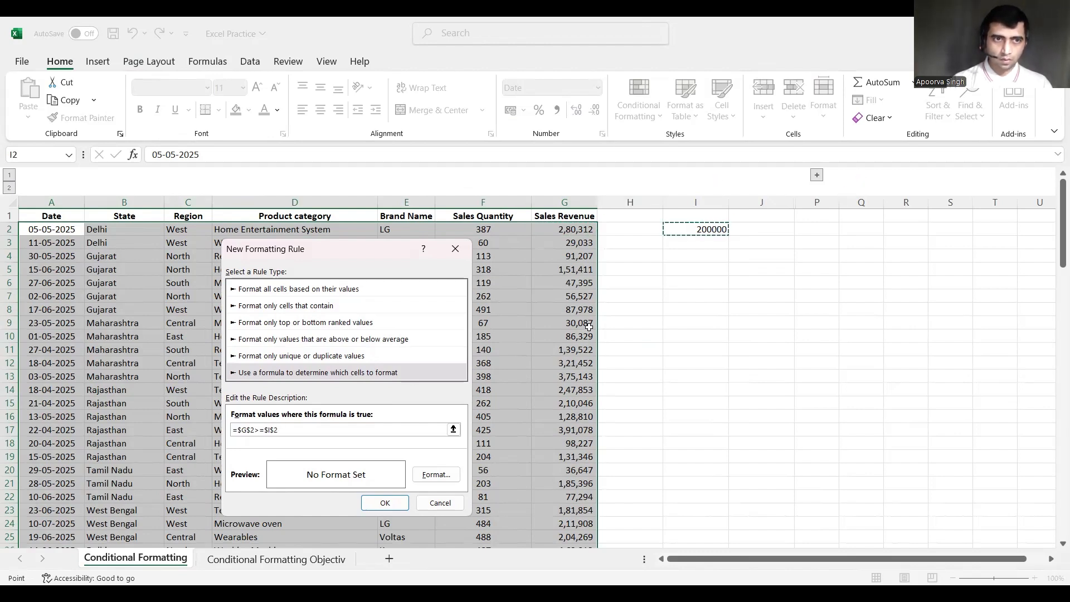
{"action": "left_click", "coordinate": [250, 429]}
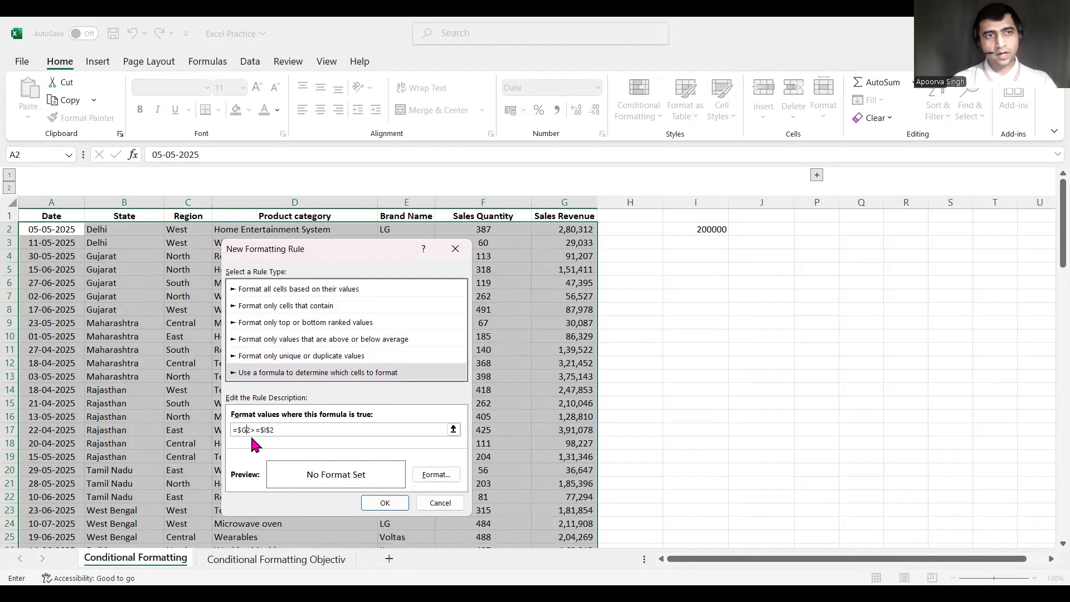
Give the formula rule a yellow fill, apply it, and check the highlighted rows down the table
{"action": "left_click", "coordinate": [443, 479]}
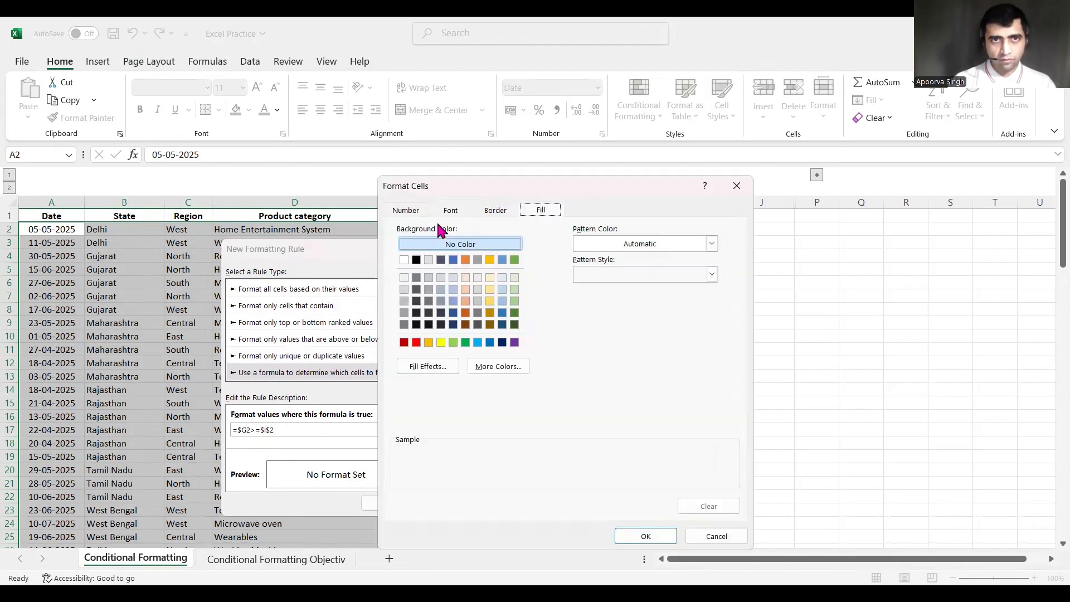
{"action": "left_click", "coordinate": [440, 342]}
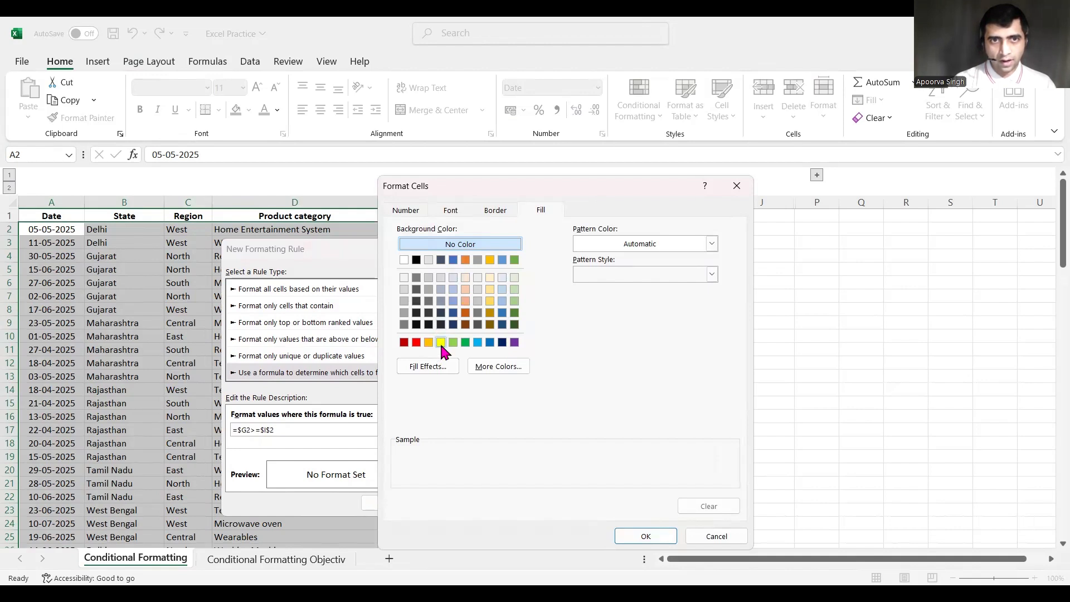
{"action": "left_click", "coordinate": [646, 536]}
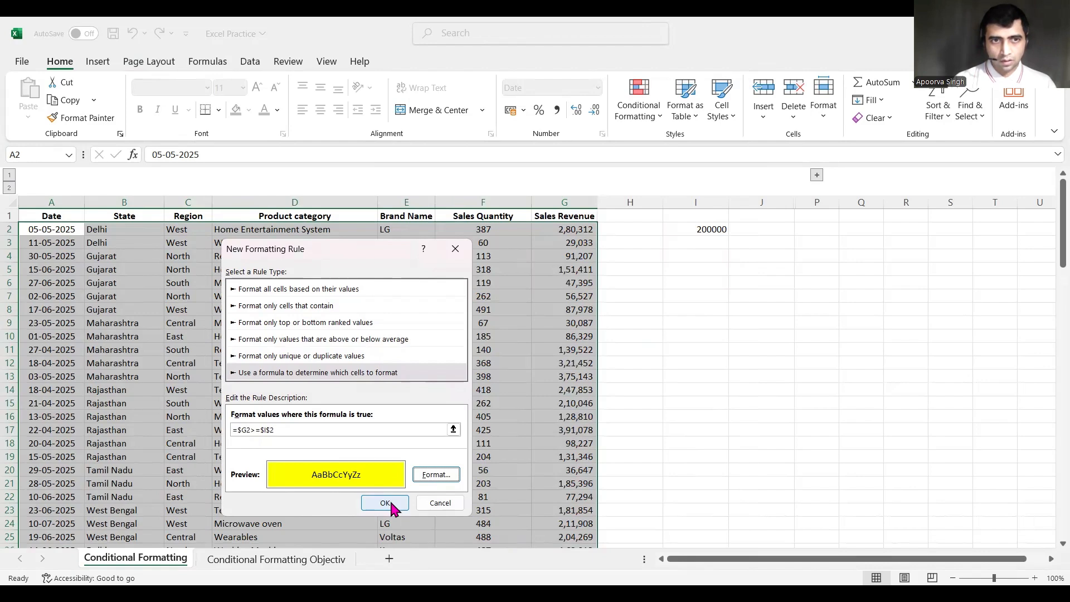
{"action": "left_click", "coordinate": [385, 503]}
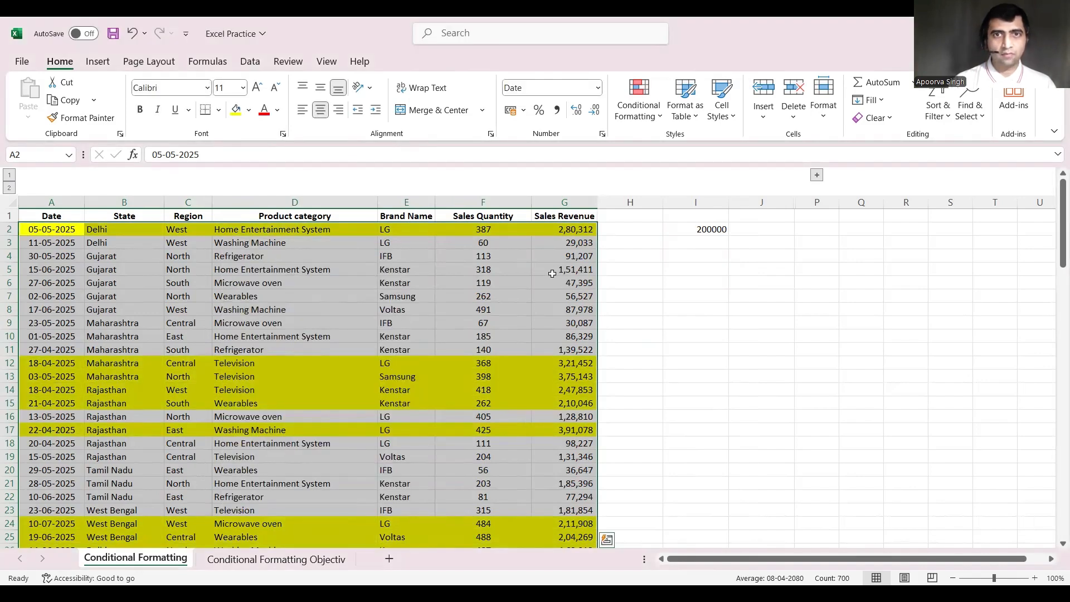
{"action": "left_click", "coordinate": [555, 368]}
{"action": "scroll", "coordinate": [555, 370], "scroll_direction": "down", "scroll_amount": 11}
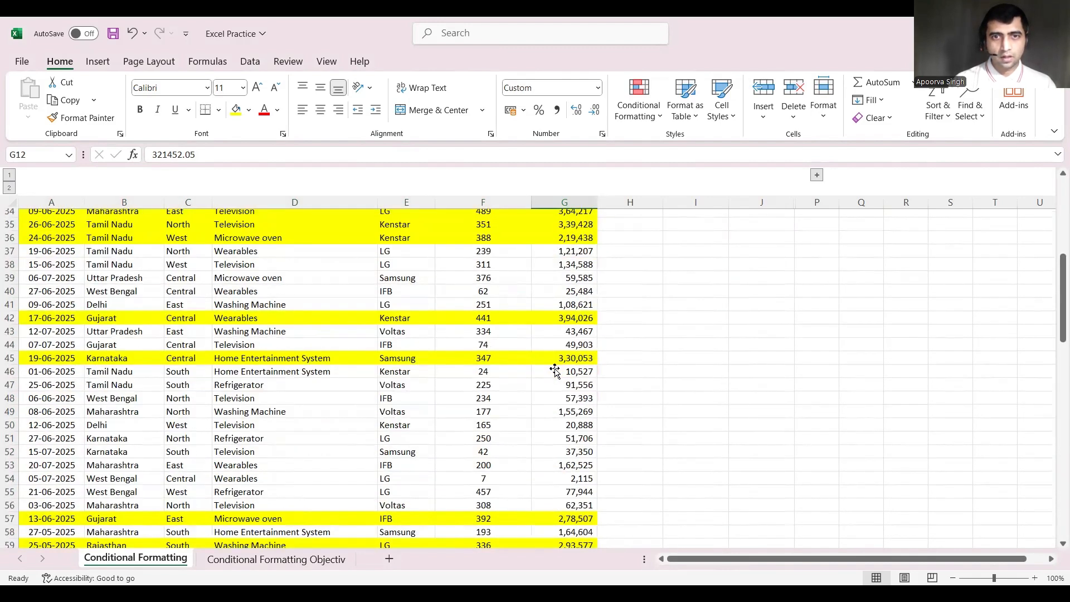
{"action": "scroll", "coordinate": [556, 372], "scroll_direction": "up", "scroll_amount": 11}
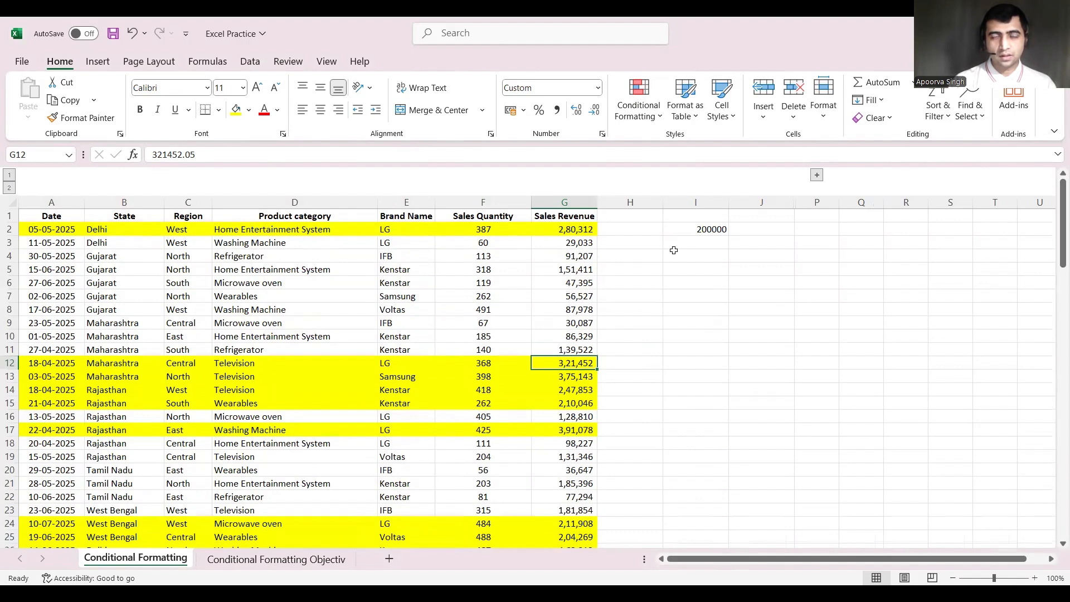
Change the sales threshold in cell I2 to 250000 to test the row highlighting
{"action": "left_click", "coordinate": [716, 230]}
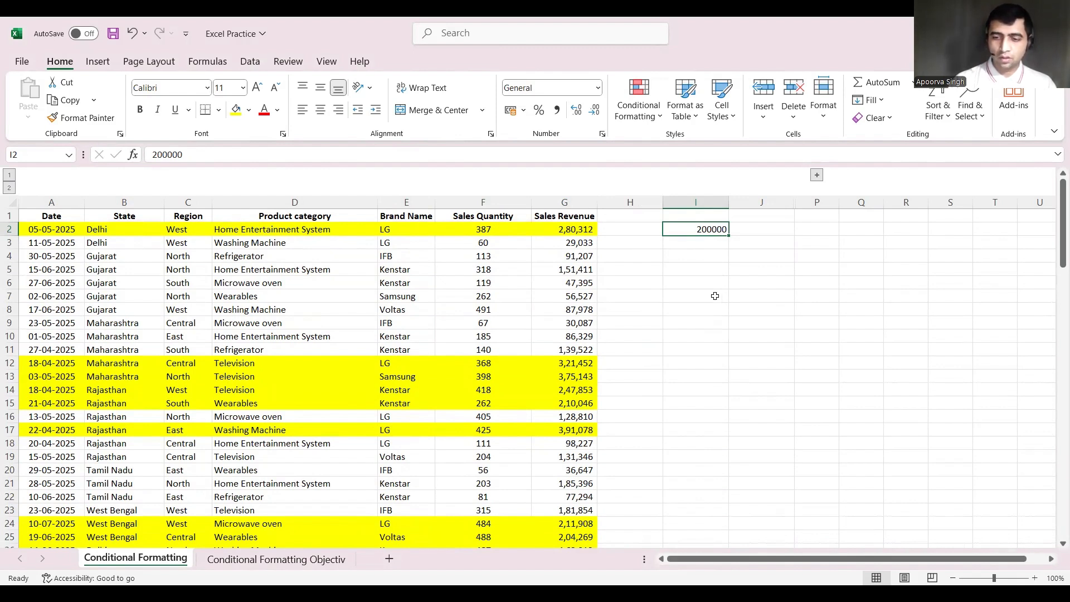
{"action": "type", "text": "2"}
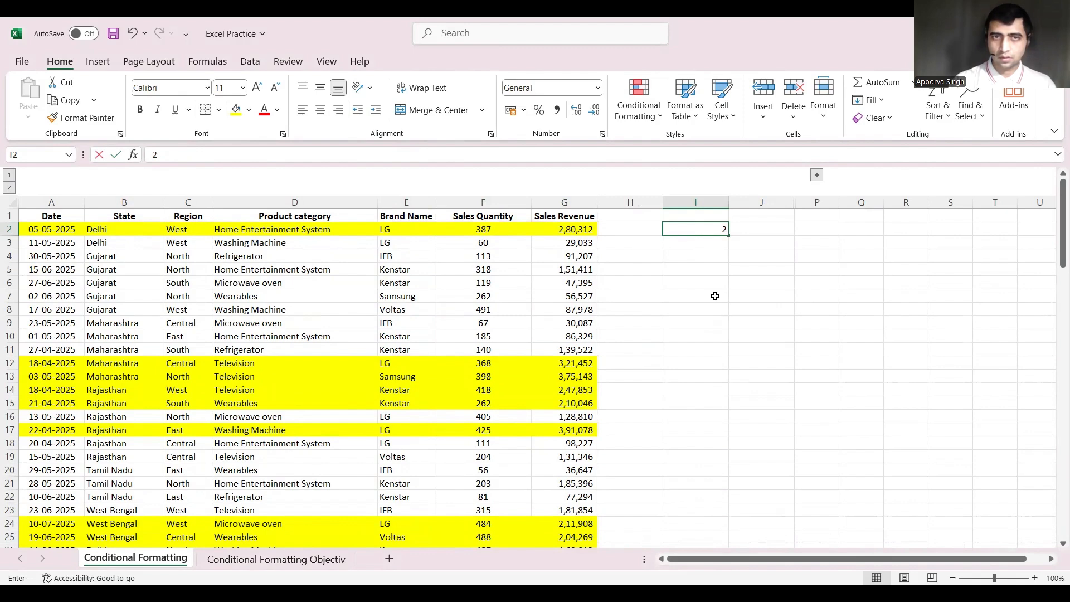
{"action": "type", "text": "50000"}
{"action": "key", "text": "Return"}
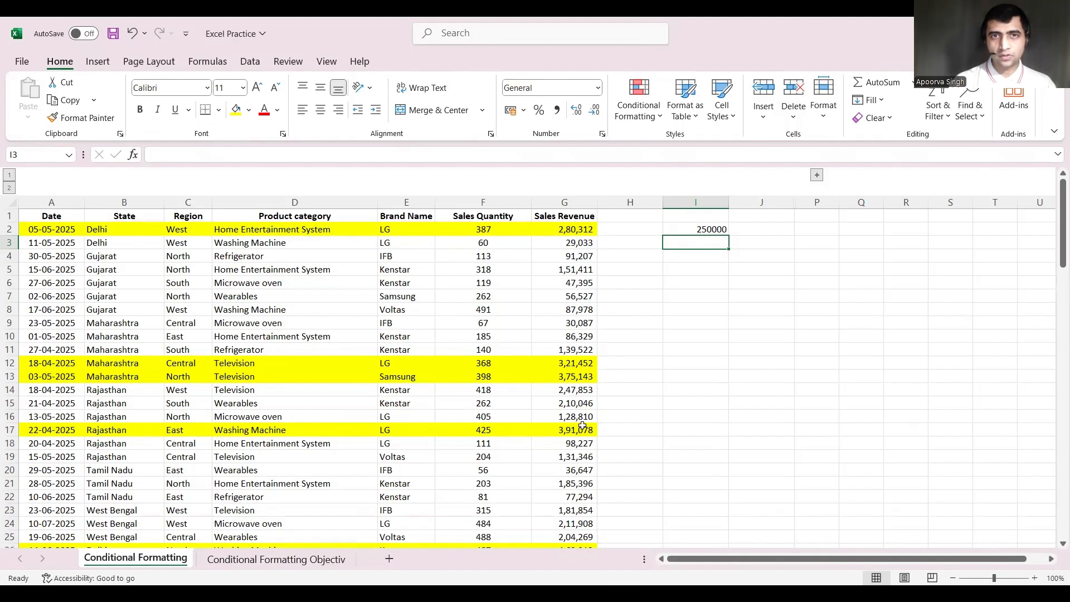
Lower the sales threshold in cell I2 to 100000 to test the row highlighting again
{"action": "left_click", "coordinate": [712, 229]}
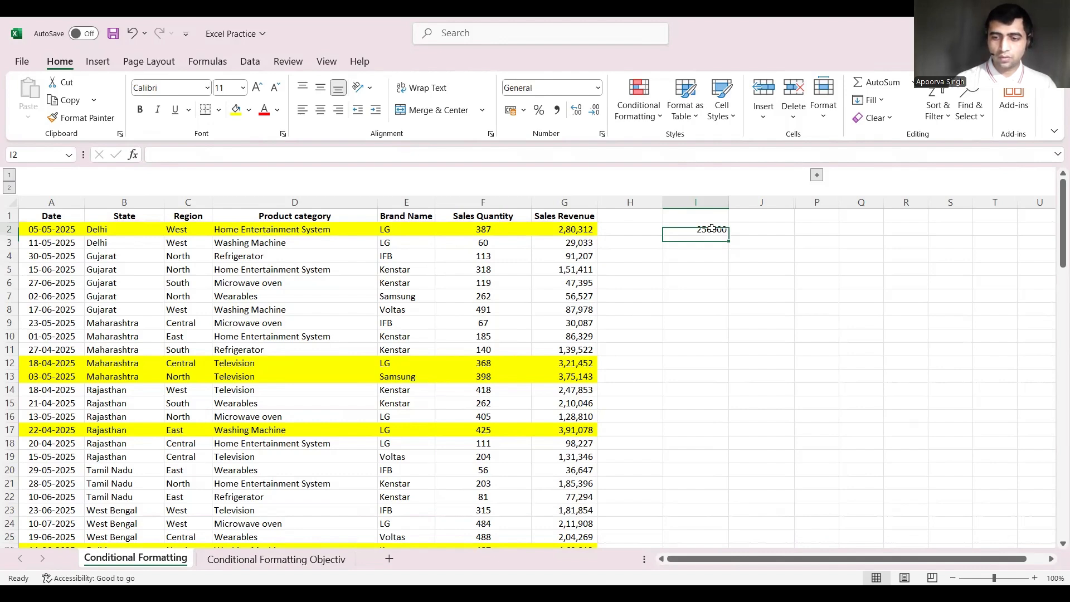
{"action": "type", "text": "1"}
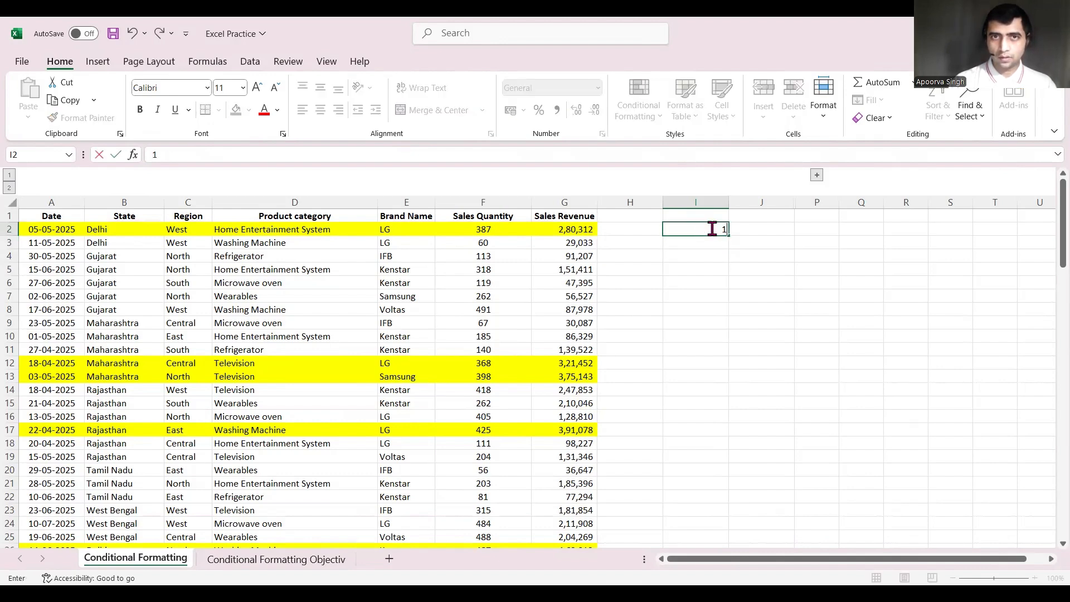
{"action": "type", "text": "00000"}
{"action": "key", "text": "Return"}
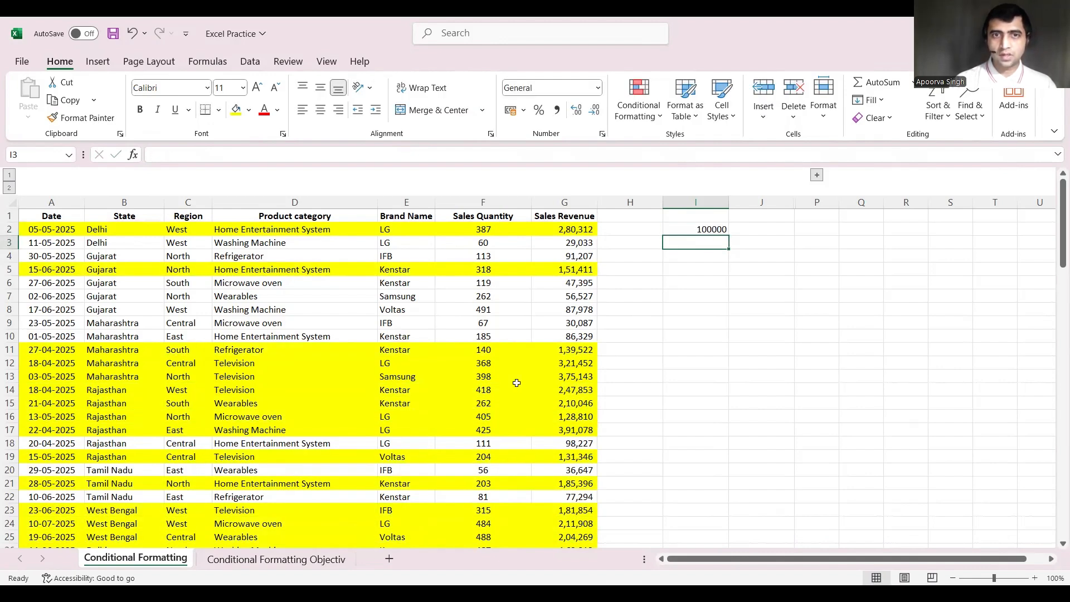
Change the sales revenue in cell G14 to 80,000 to test how its row's highlighting responds
{"action": "left_click", "coordinate": [588, 390]}
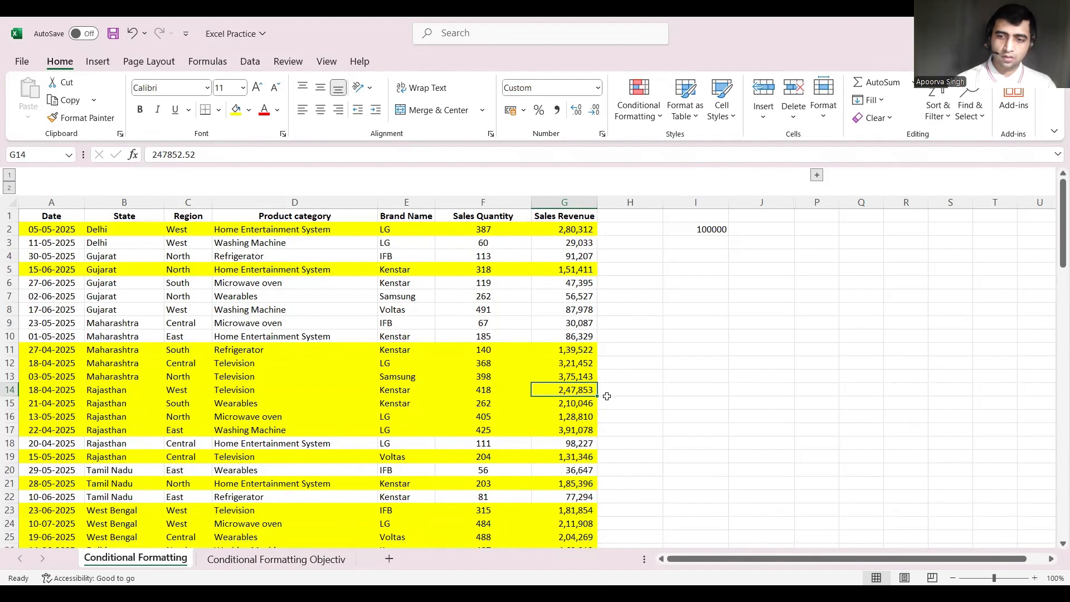
{"action": "type", "text": "8"}
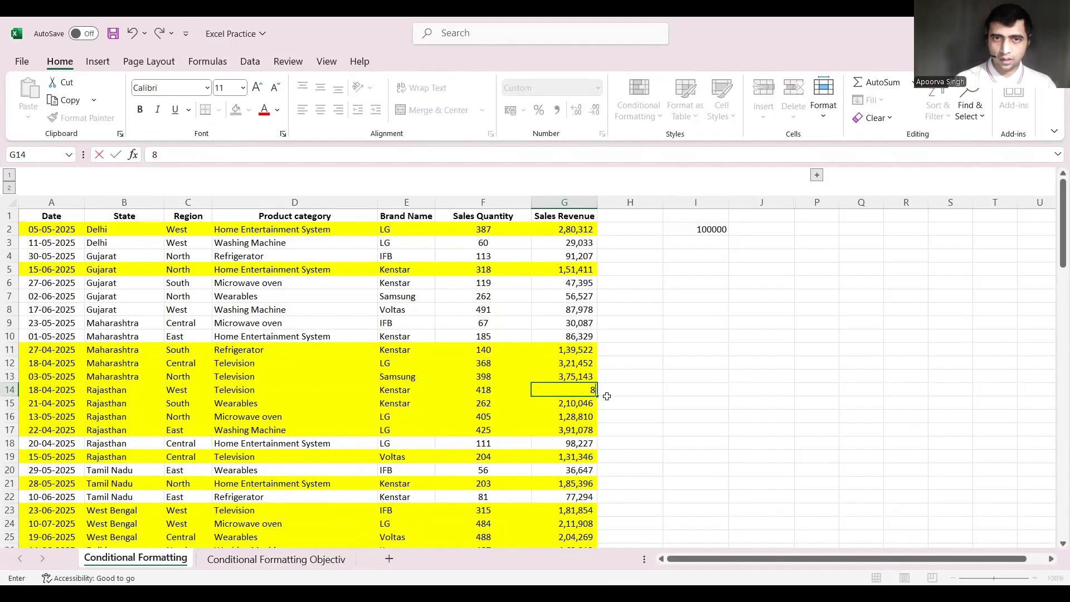
{"action": "type", "text": "0,000"}
{"action": "key", "text": "Return"}
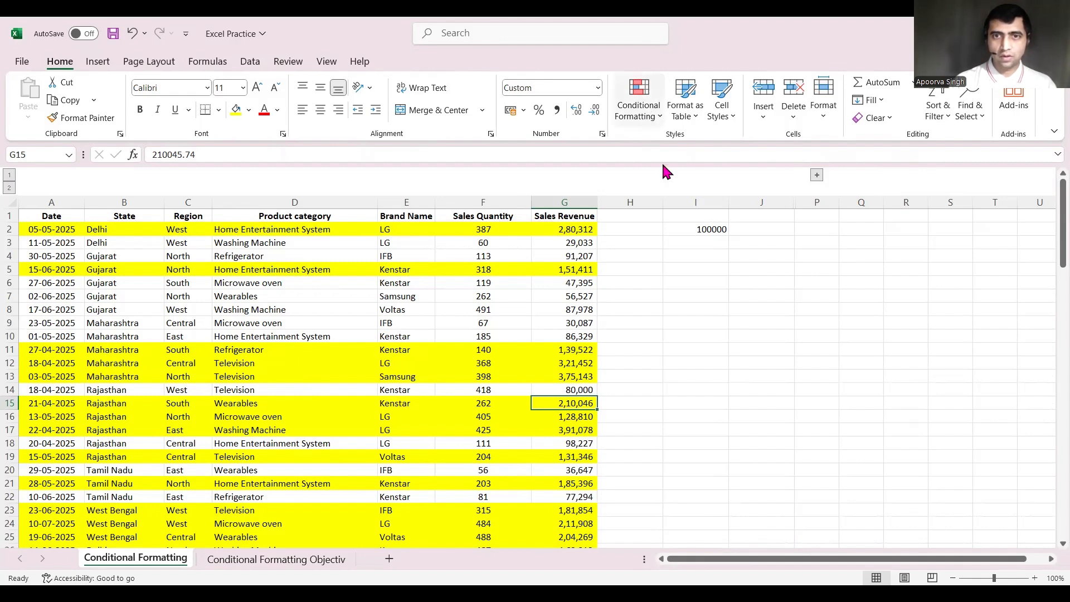
Edit the existing =$G2>=$I$2 formatting rule so matching rows also use a bold font, and apply the change
{"action": "left_click", "coordinate": [651, 114]}
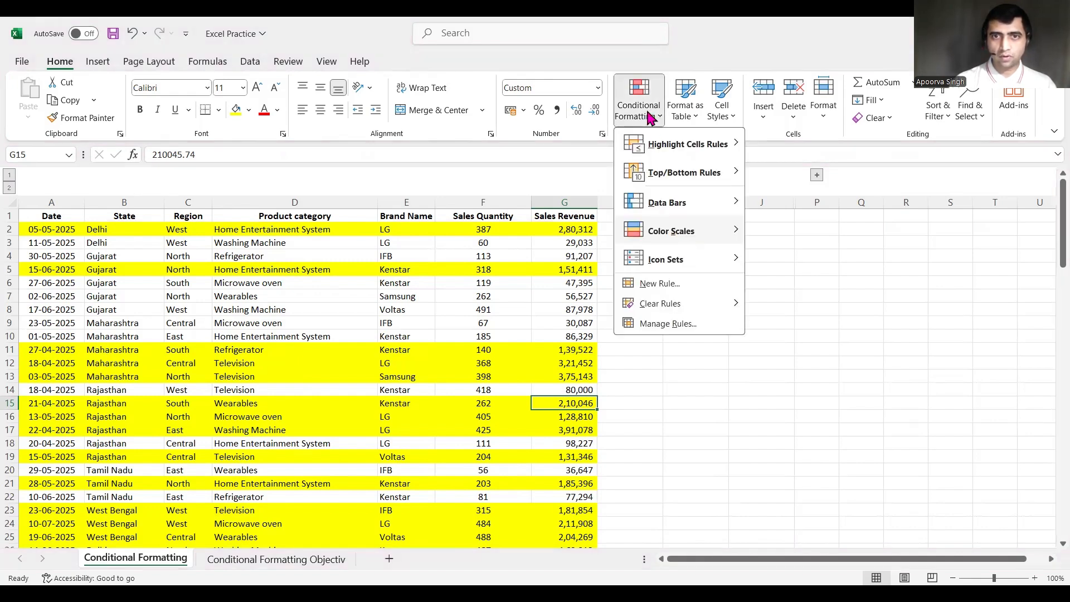
{"action": "left_click", "coordinate": [687, 324]}
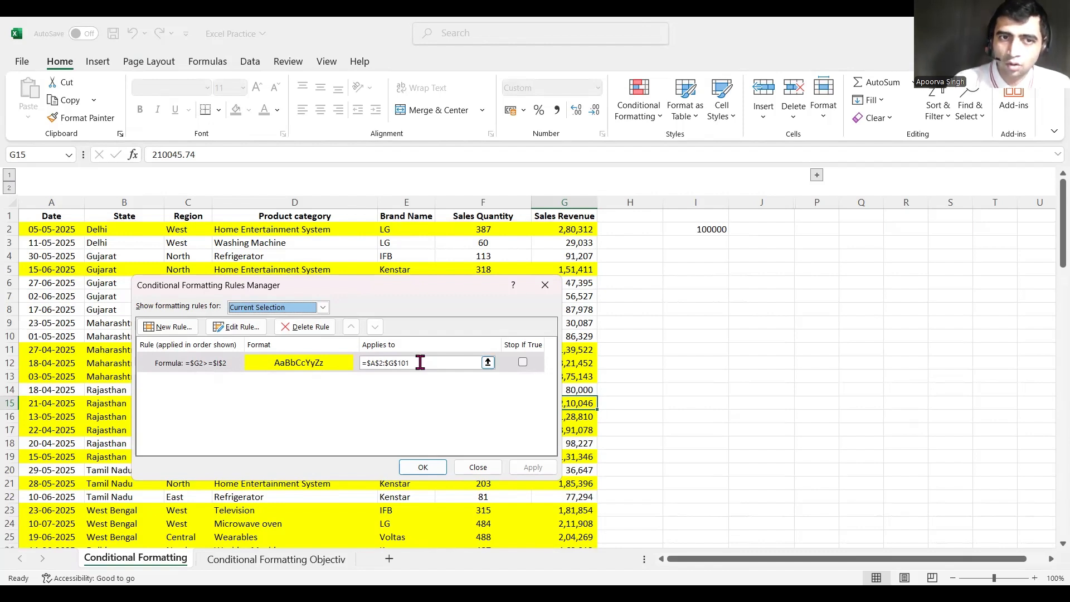
{"action": "double_click", "coordinate": [312, 371]}
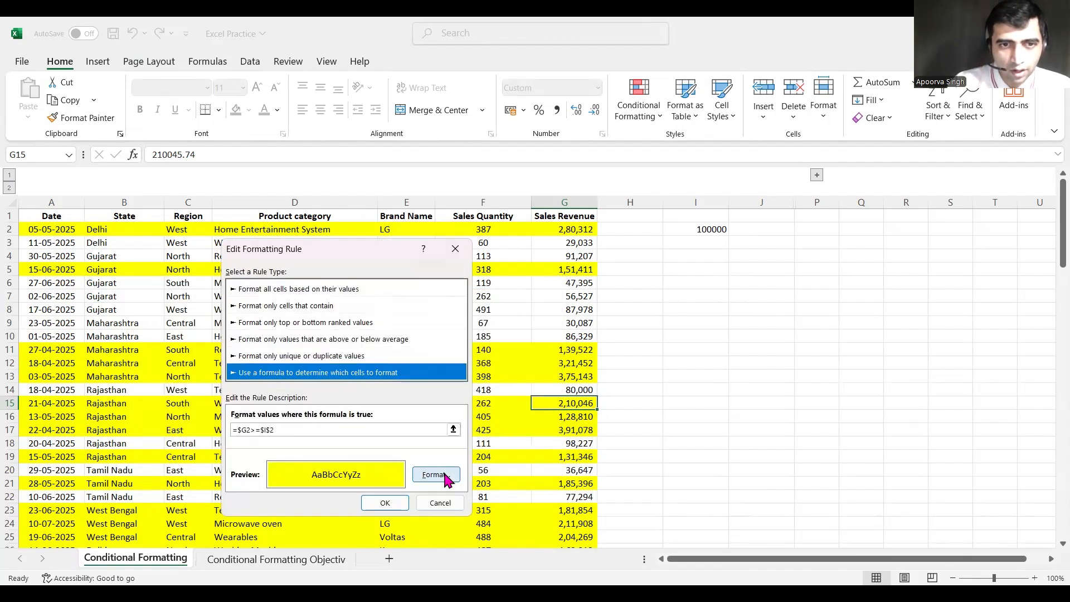
{"action": "left_click", "coordinate": [437, 475]}
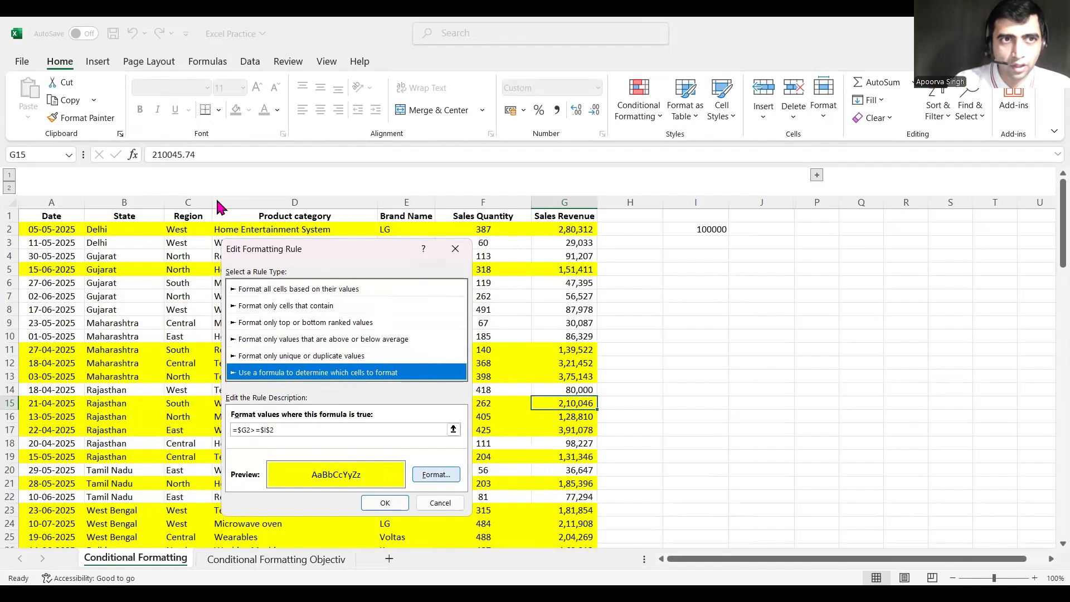
{"action": "left_click", "coordinate": [274, 202]}
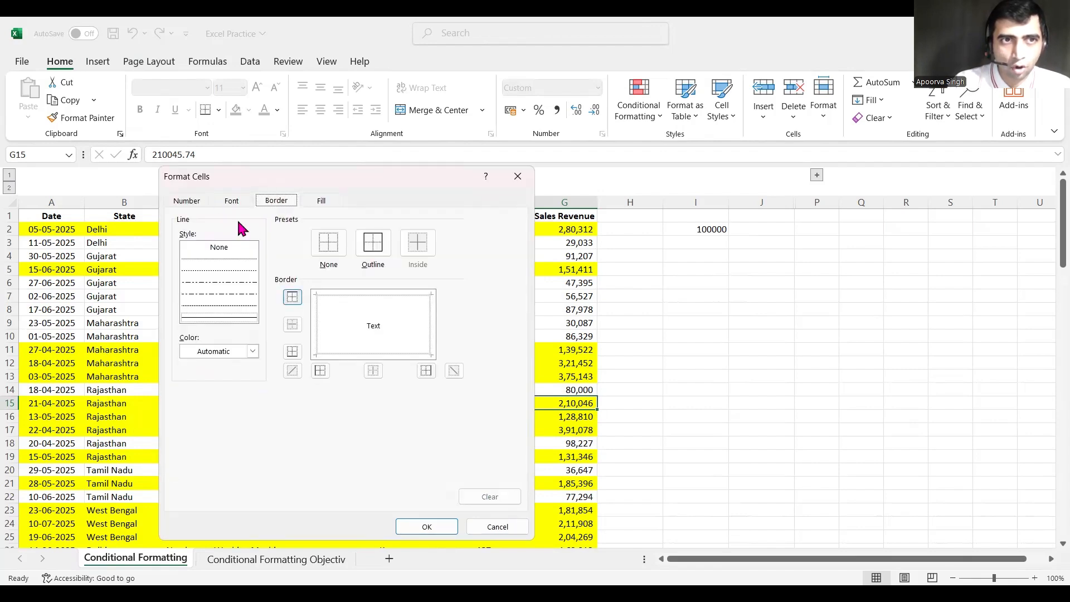
{"action": "left_click", "coordinate": [232, 200]}
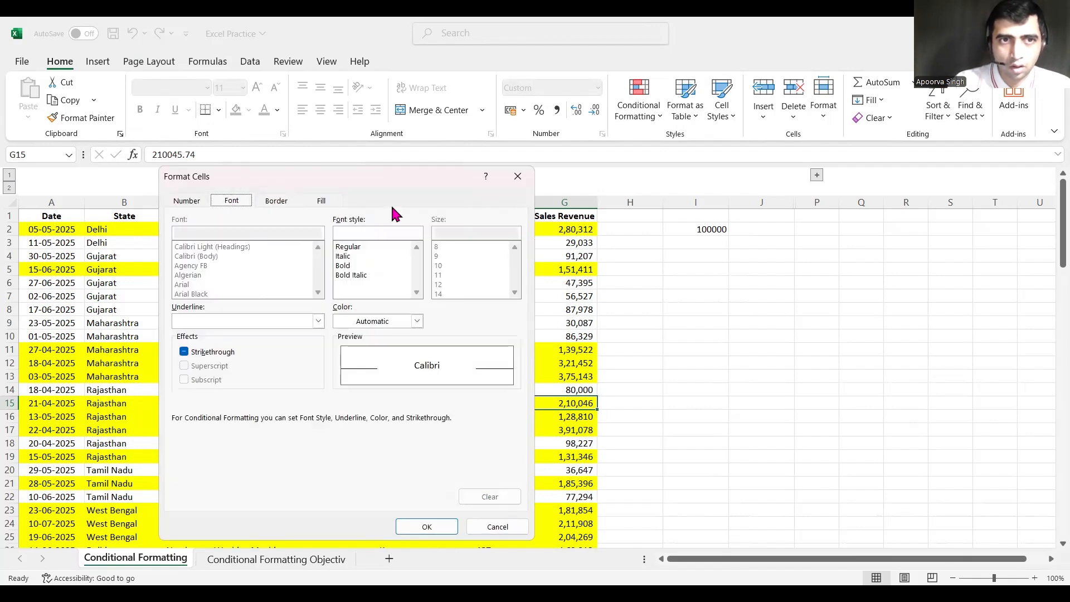
{"action": "left_click", "coordinate": [349, 266]}
{"action": "left_click", "coordinate": [439, 526]}
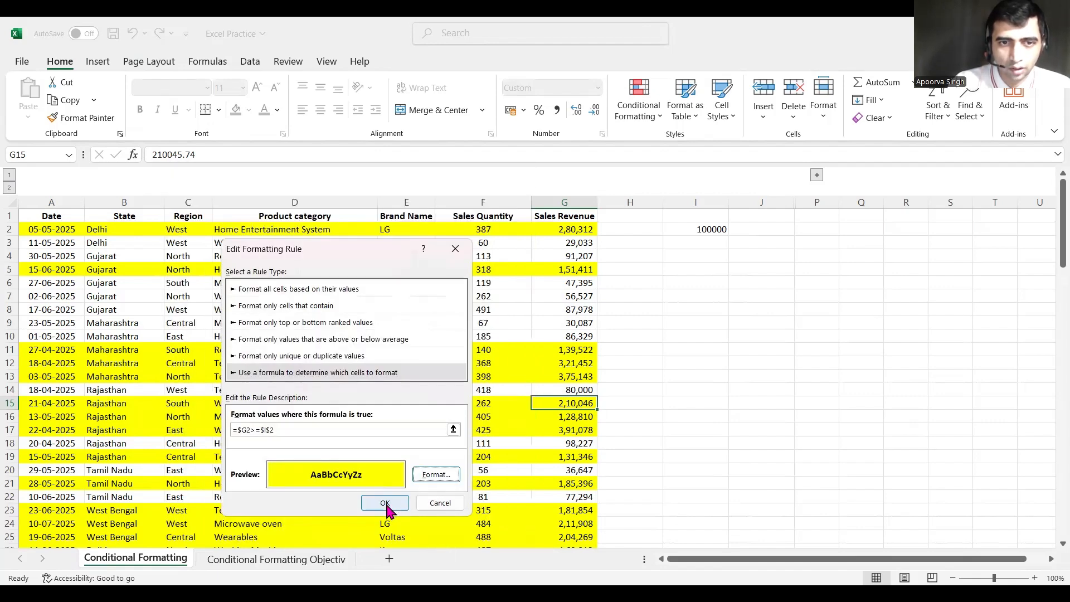
{"action": "left_click", "coordinate": [385, 504]}
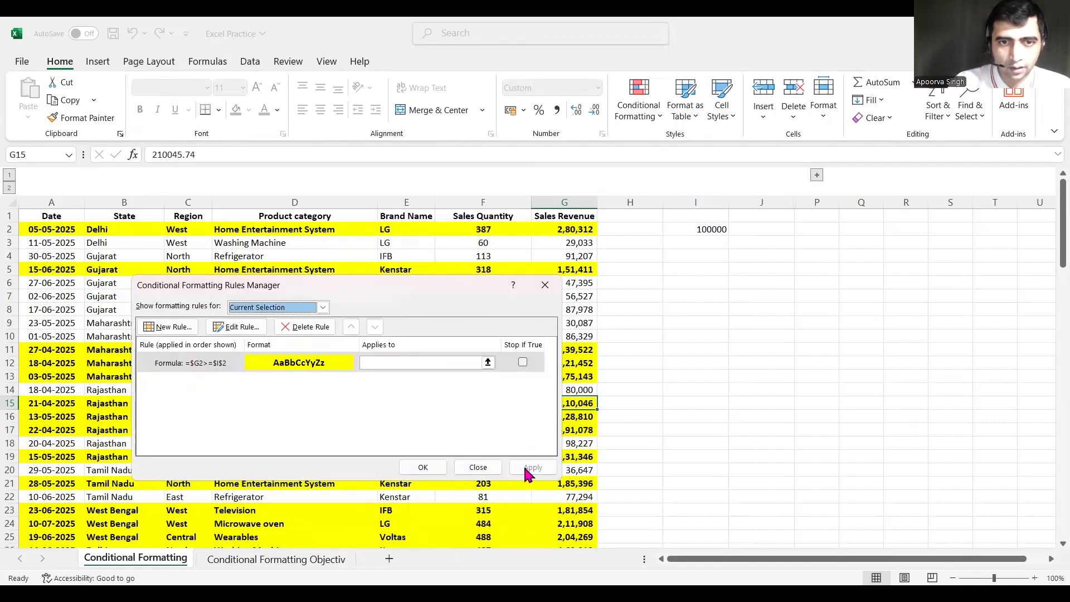
{"action": "left_click", "coordinate": [409, 464]}
Set the sales threshold in cell I2 back to 200000
{"action": "left_click", "coordinate": [722, 230]}
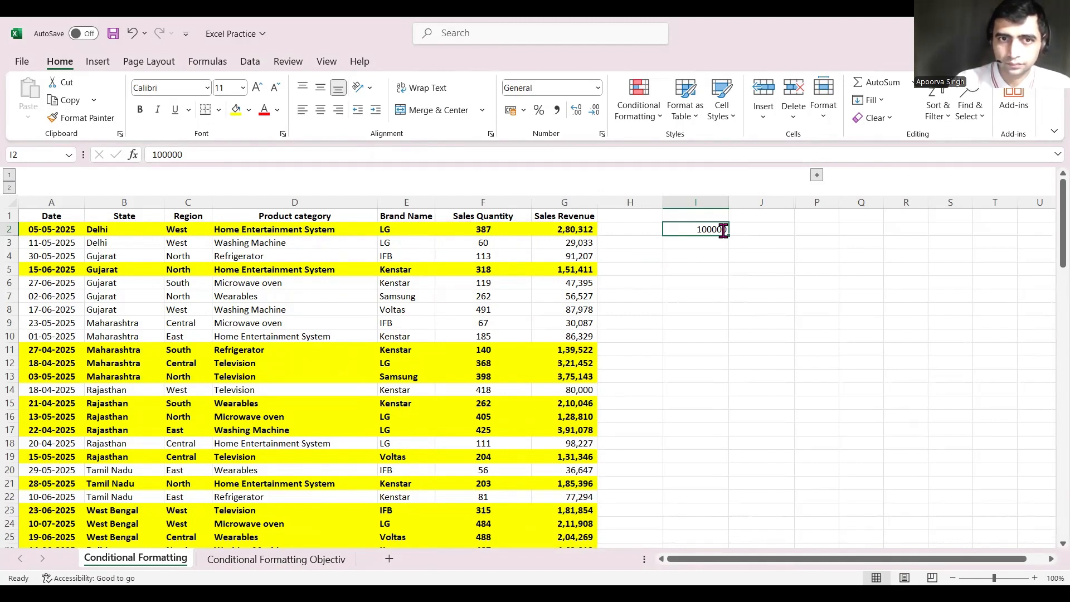
{"action": "type", "text": "200000"}
{"action": "key", "text": "Return"}
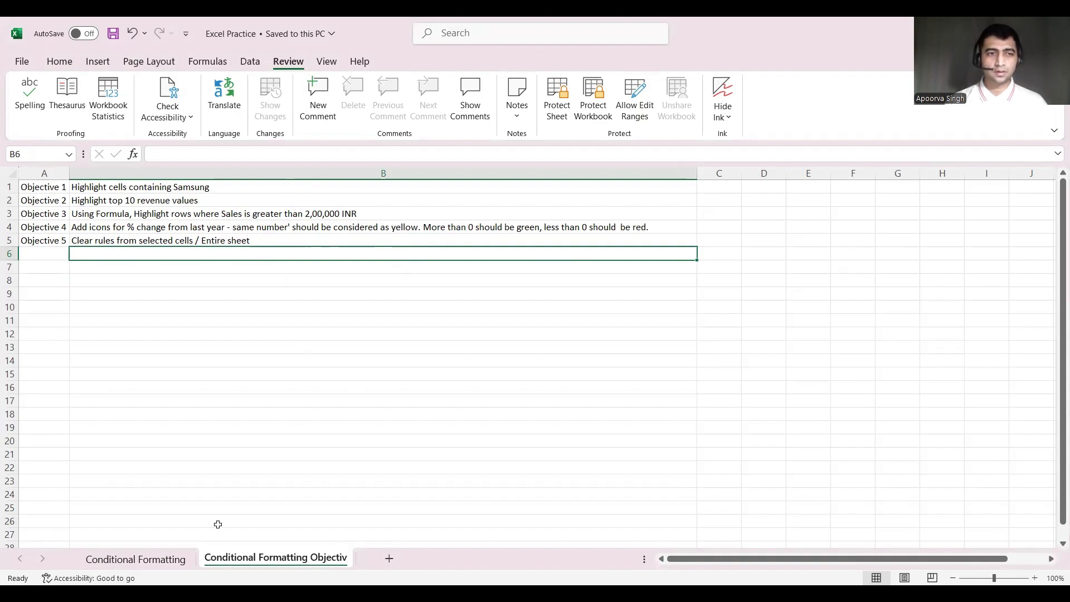
Apply the directional icon set of green triangle, yellow dash and red triangle to column O, Diff from last year, and check the icons
{"action": "left_click", "coordinate": [158, 564]}
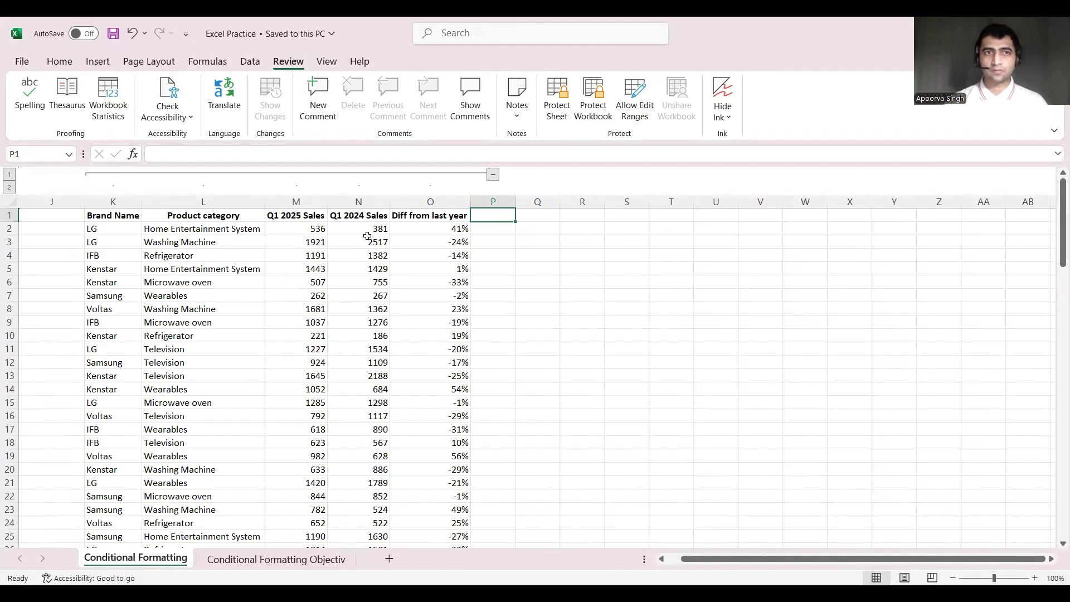
{"action": "left_click", "coordinate": [449, 203]}
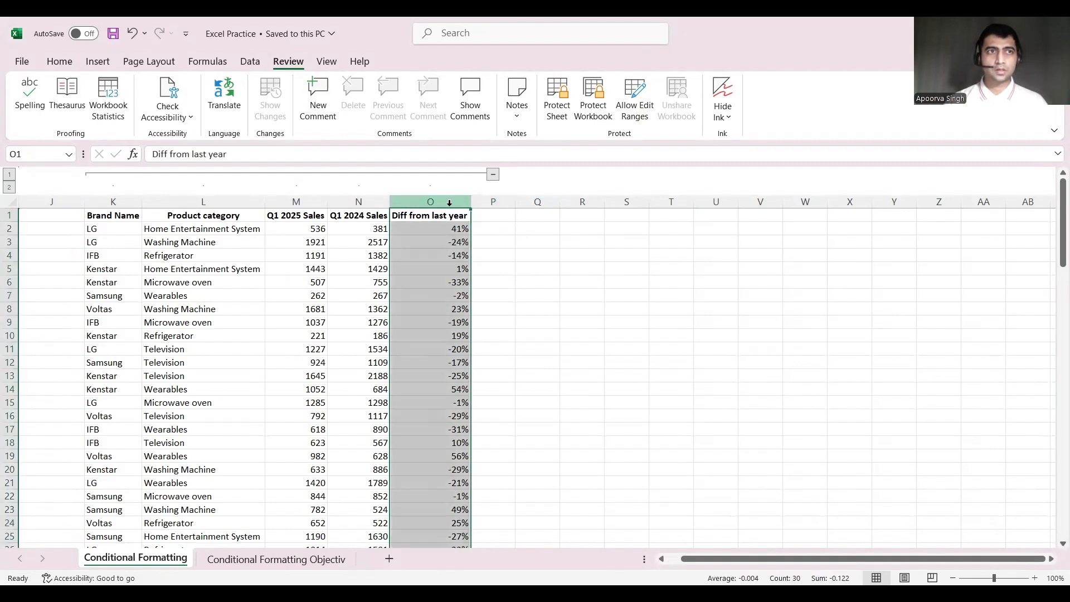
{"action": "left_click", "coordinate": [59, 61]}
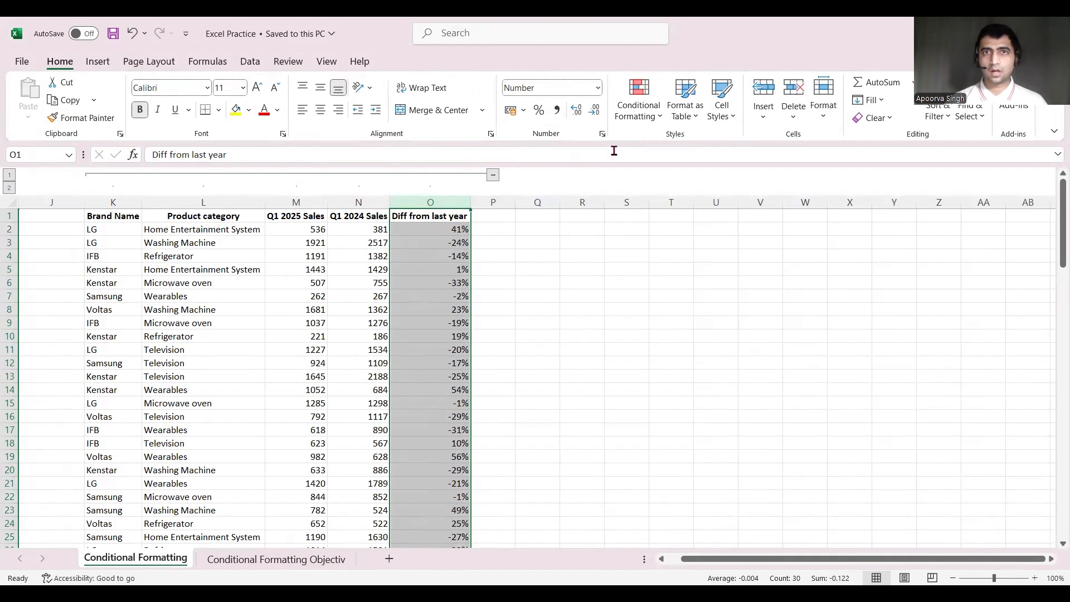
{"action": "left_click", "coordinate": [646, 119]}
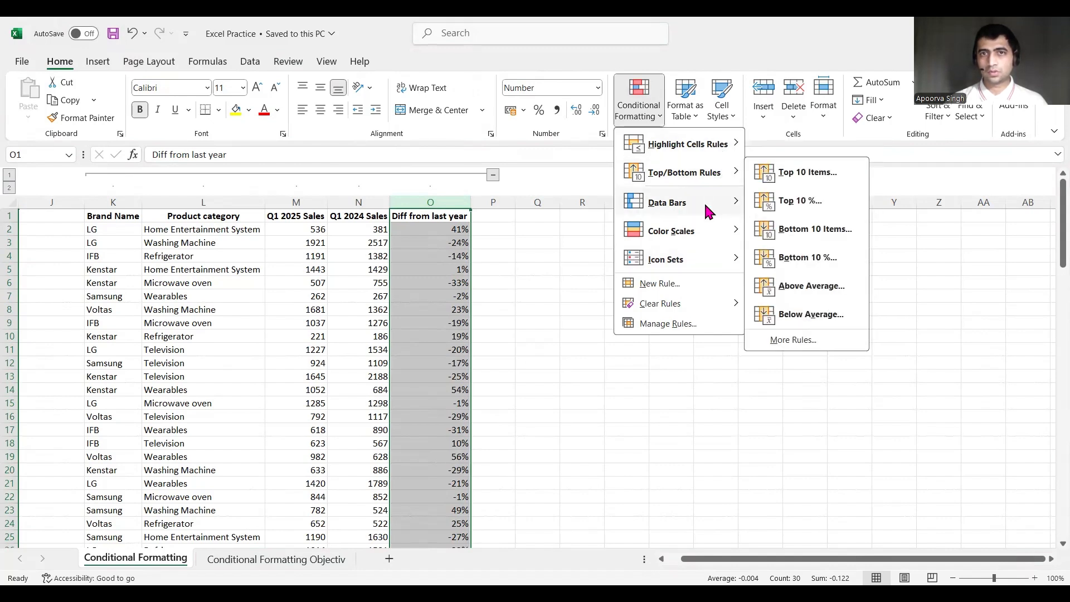
{"action": "mouse_move", "coordinate": [712, 229]}
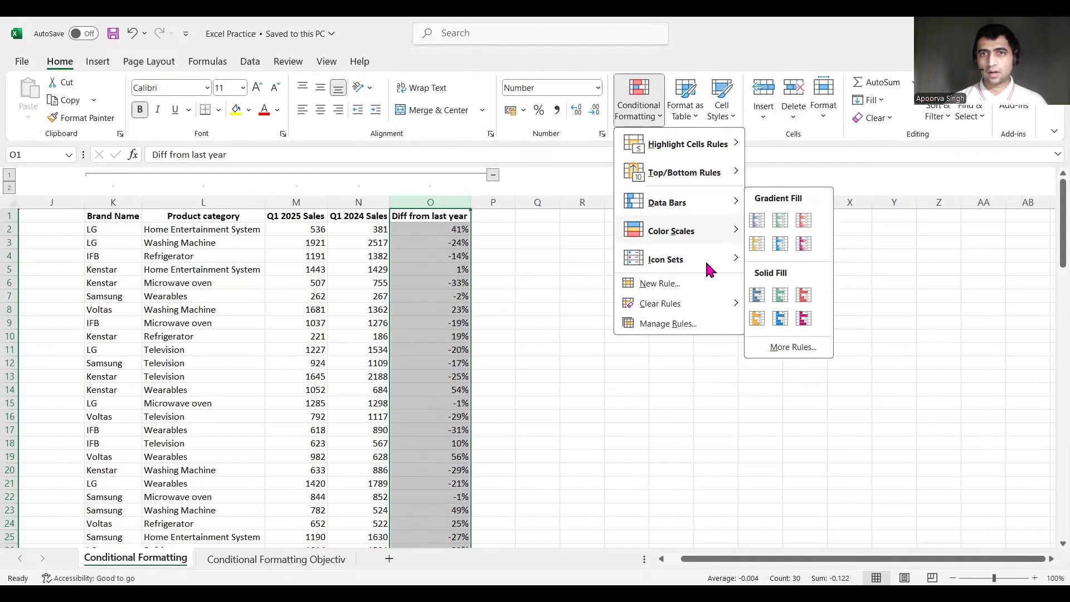
{"action": "mouse_move", "coordinate": [704, 259]}
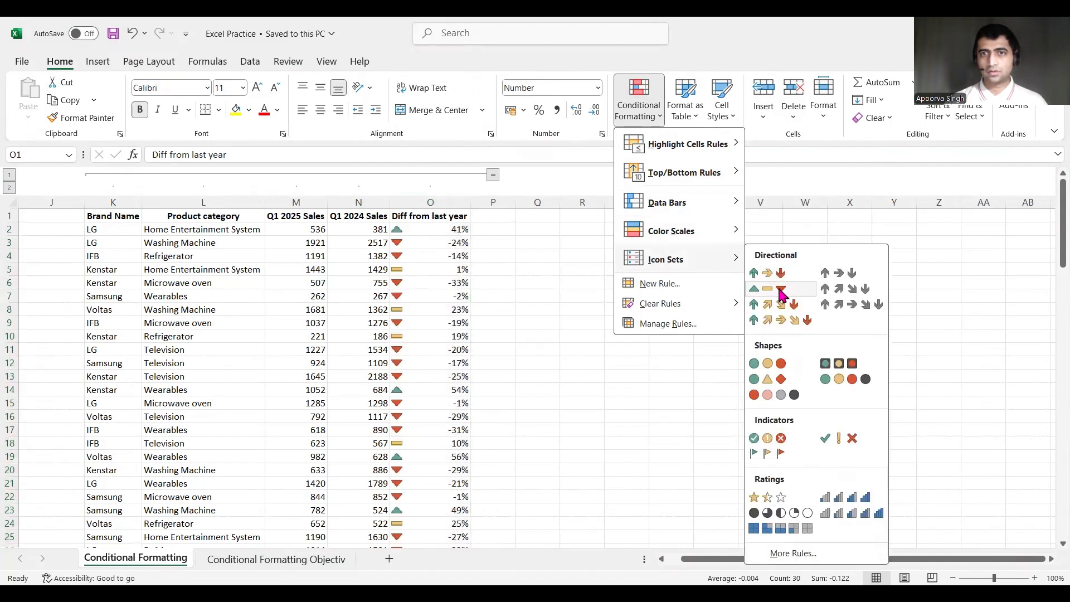
{"action": "left_click", "coordinate": [781, 293]}
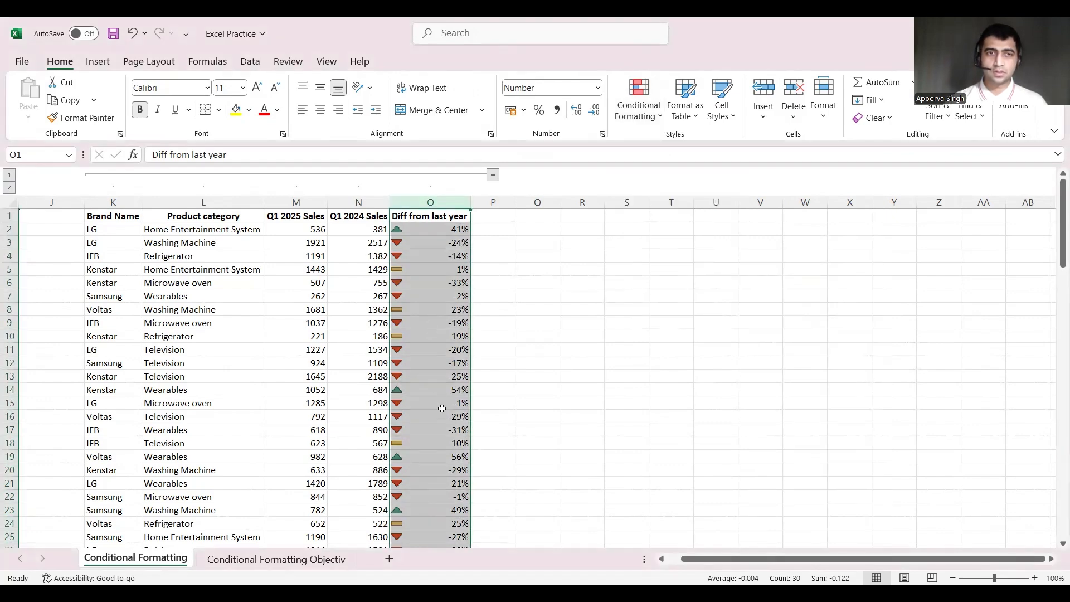
{"action": "scroll", "coordinate": [441, 408], "scroll_direction": "down", "scroll_amount": 2}
{"action": "scroll", "coordinate": [441, 409], "scroll_direction": "up", "scroll_amount": 2}
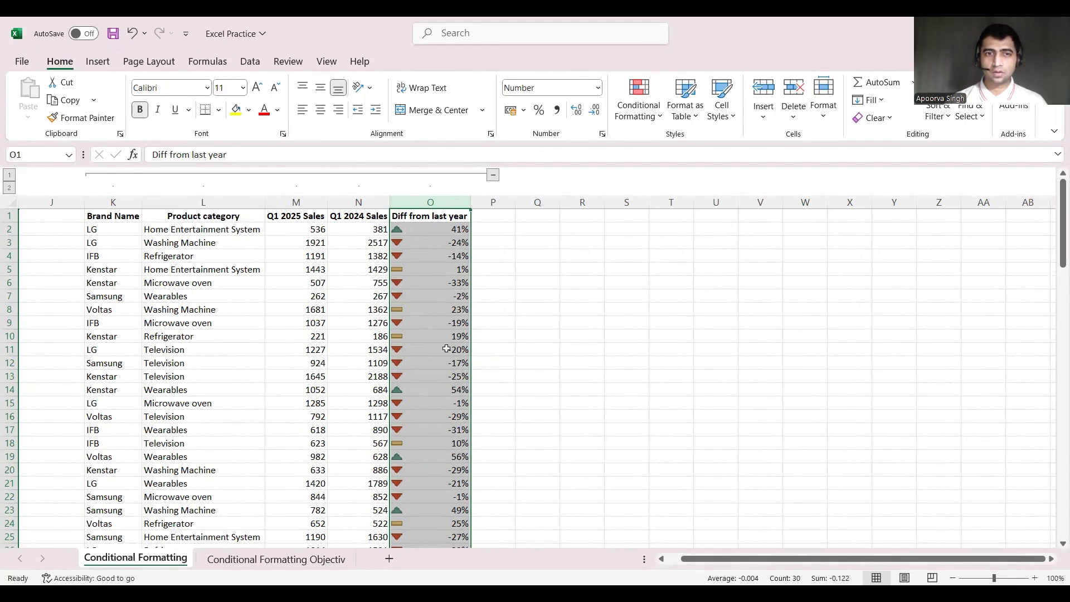
{"action": "scroll", "coordinate": [446, 348], "scroll_direction": "down", "scroll_amount": 1}
{"action": "scroll", "coordinate": [446, 349], "scroll_direction": "up", "scroll_amount": 1}
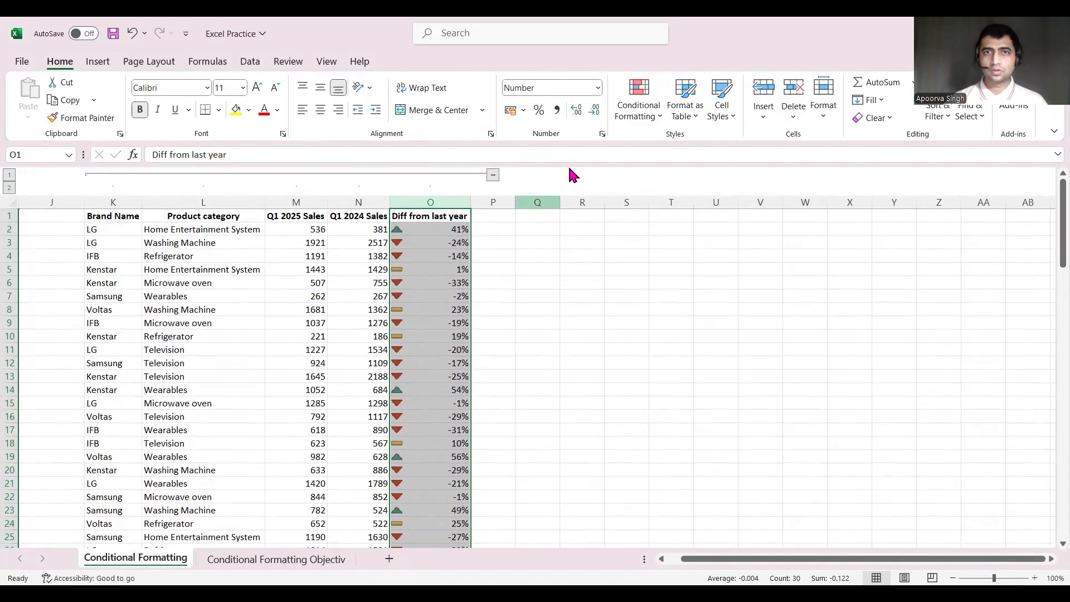
Edit column O's icon set rule so that both icon thresholds use the Number type instead of Percent
{"action": "left_click", "coordinate": [640, 125]}
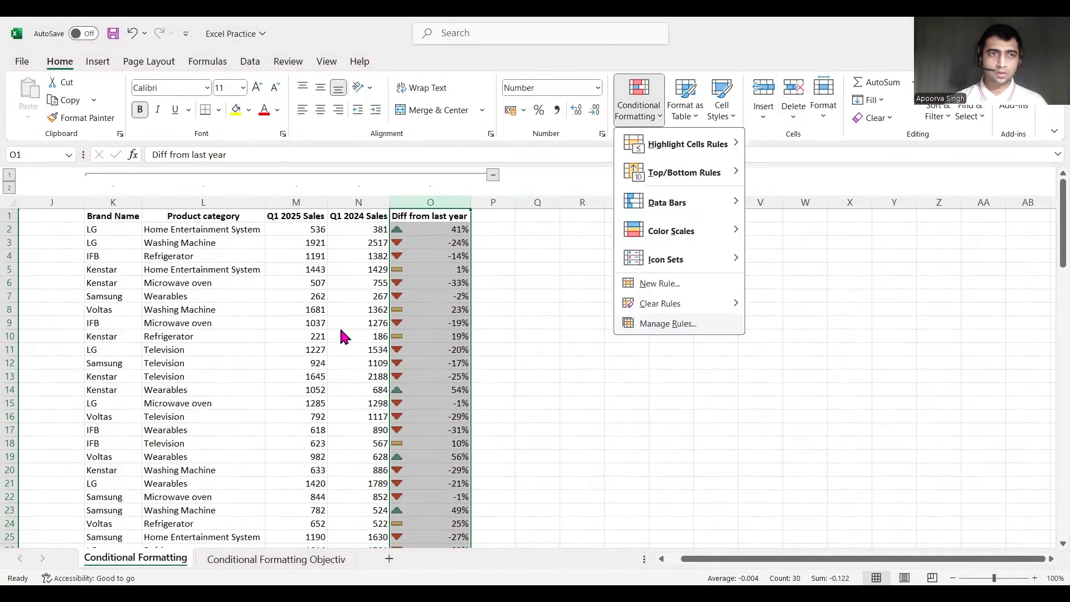
{"action": "left_click", "coordinate": [668, 324]}
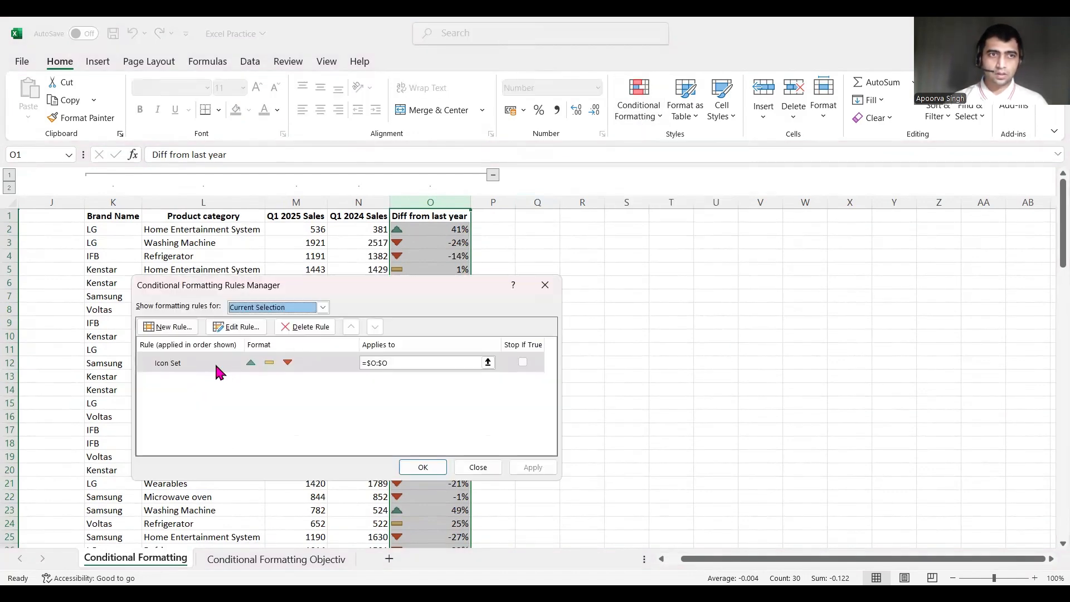
{"action": "left_click", "coordinate": [246, 368]}
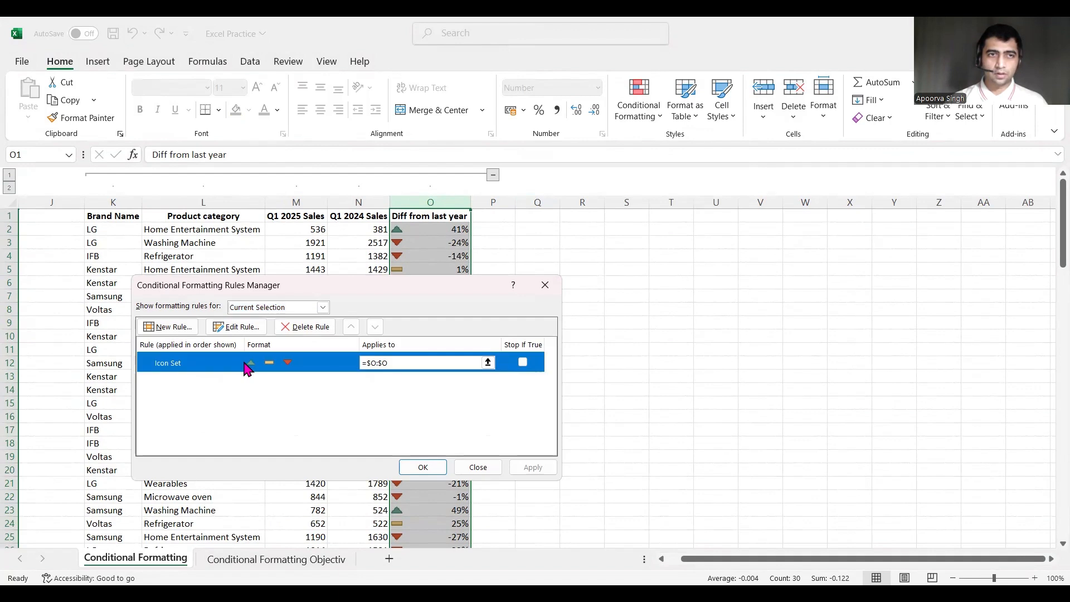
{"action": "left_click", "coordinate": [249, 329]}
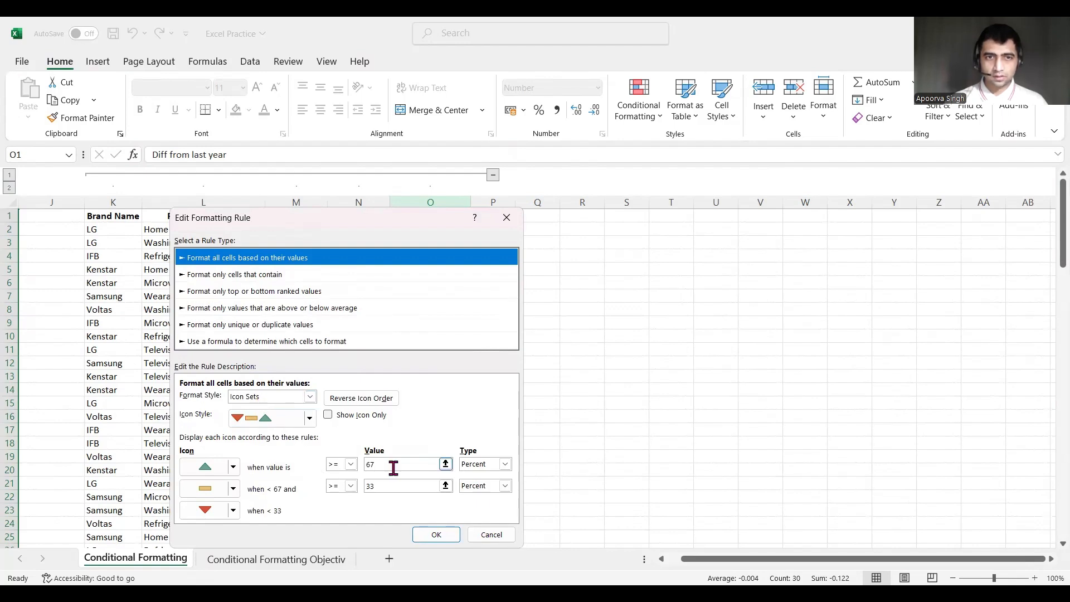
{"action": "left_click", "coordinate": [503, 465]}
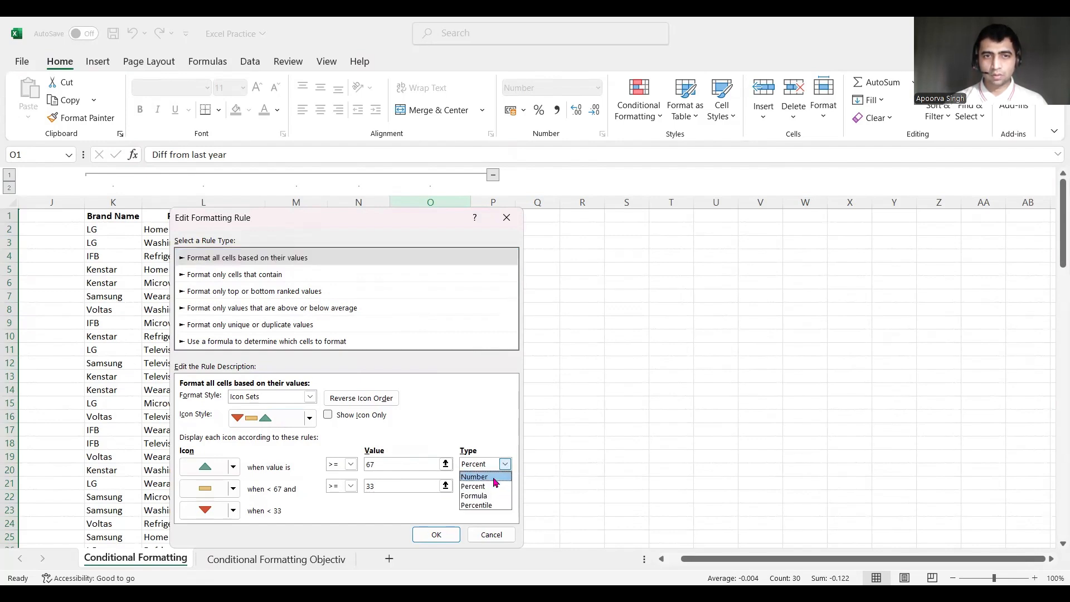
{"action": "left_click", "coordinate": [495, 482]}
{"action": "left_click", "coordinate": [506, 486]}
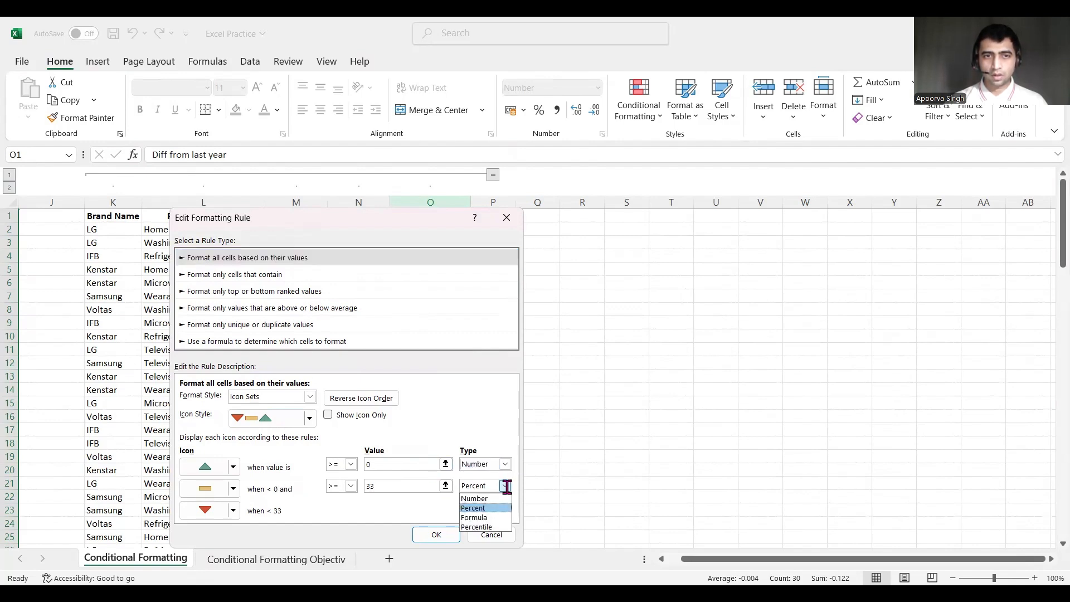
{"action": "left_click", "coordinate": [480, 499]}
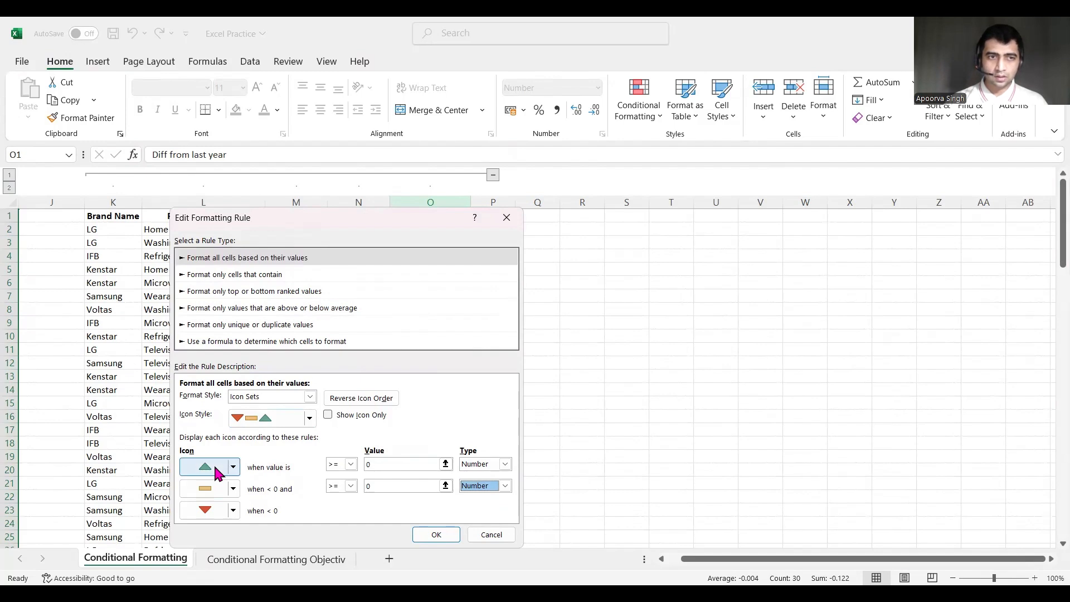
Change the green triangle's condition in column O's icon set rule to greater than (>) 0 and apply the rule
{"action": "left_click", "coordinate": [350, 466]}
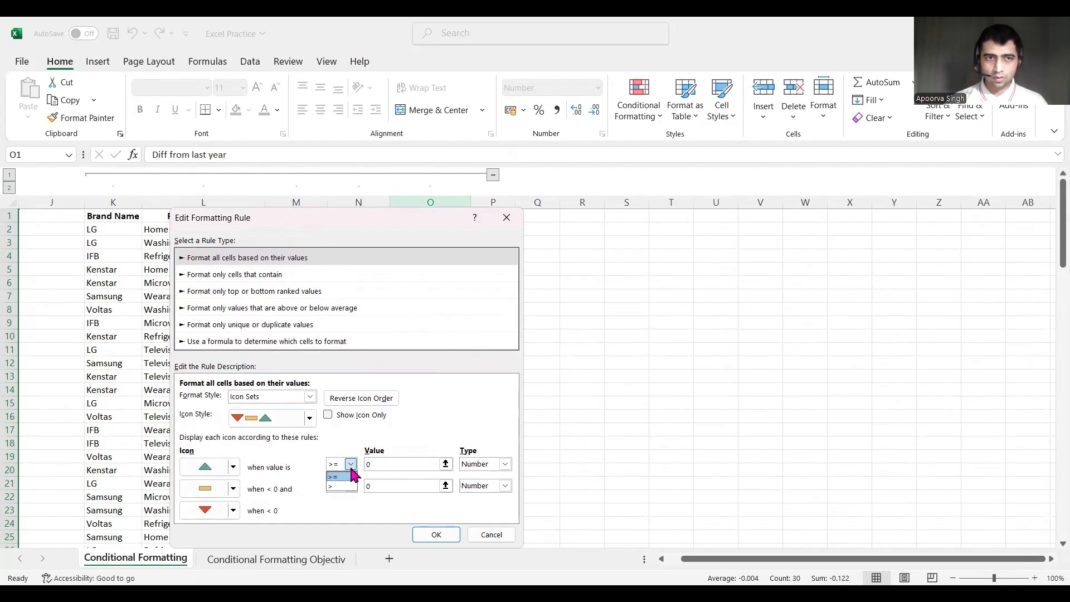
{"action": "left_click", "coordinate": [341, 484]}
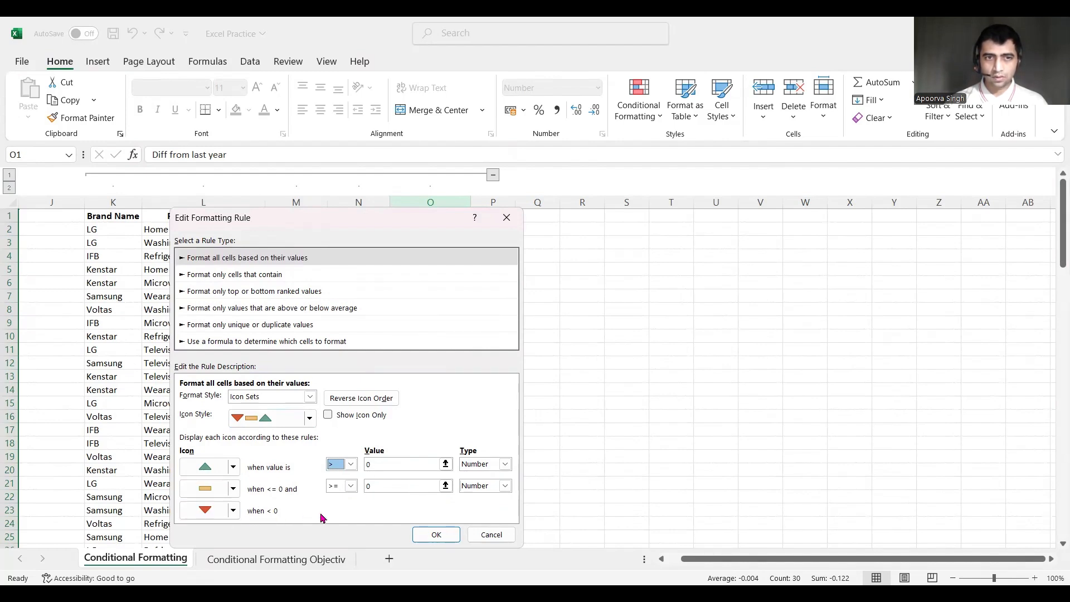
{"action": "left_click", "coordinate": [437, 535]}
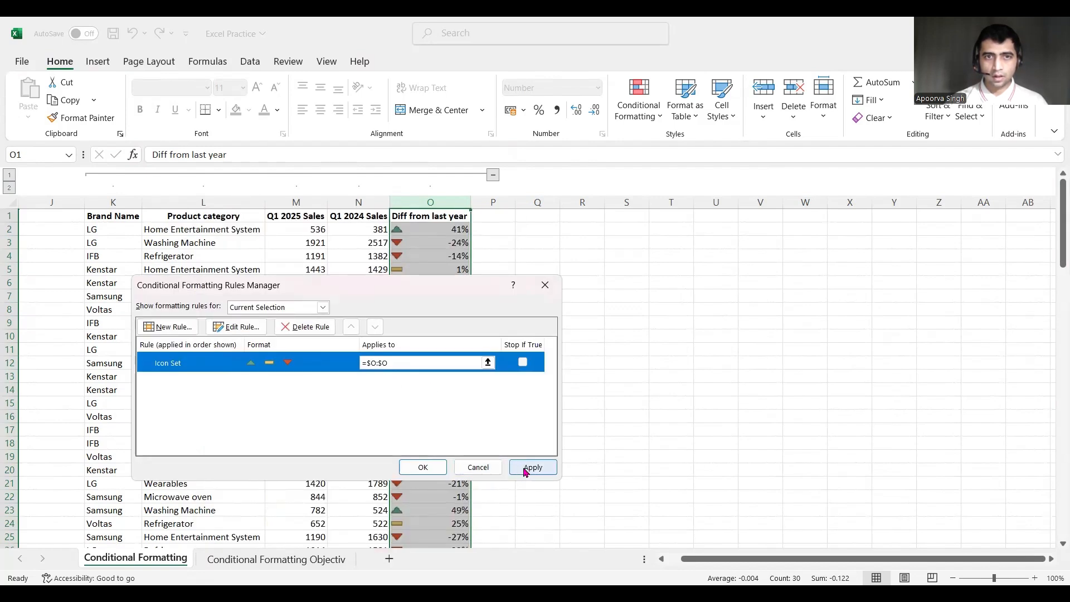
{"action": "left_click", "coordinate": [525, 472]}
{"action": "left_click", "coordinate": [437, 467]}
{"action": "scroll", "coordinate": [436, 428], "scroll_direction": "down", "scroll_amount": 1}
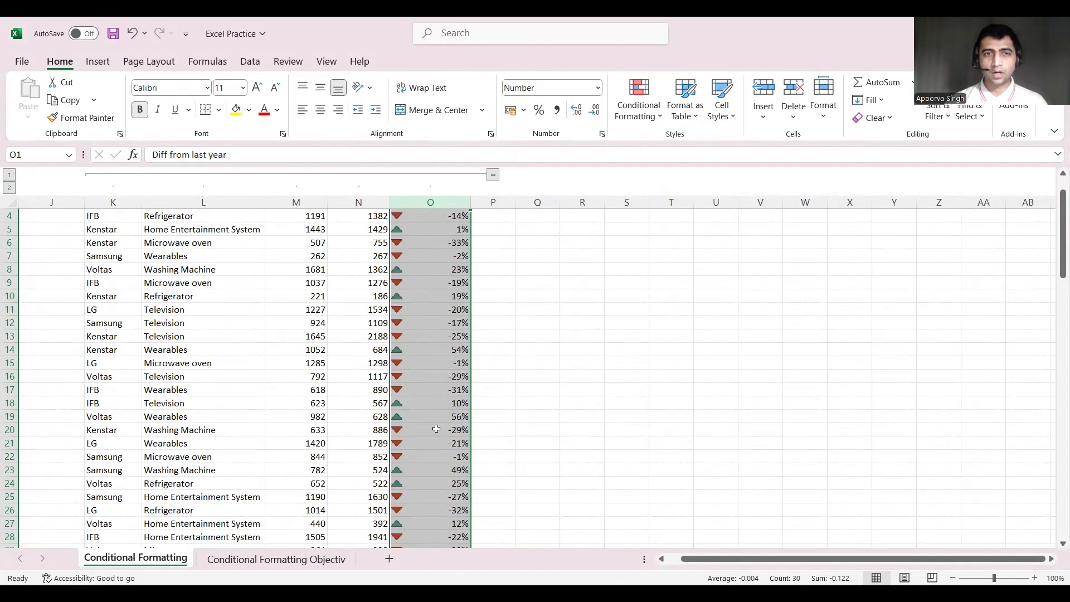
Test the icon rule by overwriting cell O18 with 0%, check its icon, and undo the entry
{"action": "left_click", "coordinate": [429, 399]}
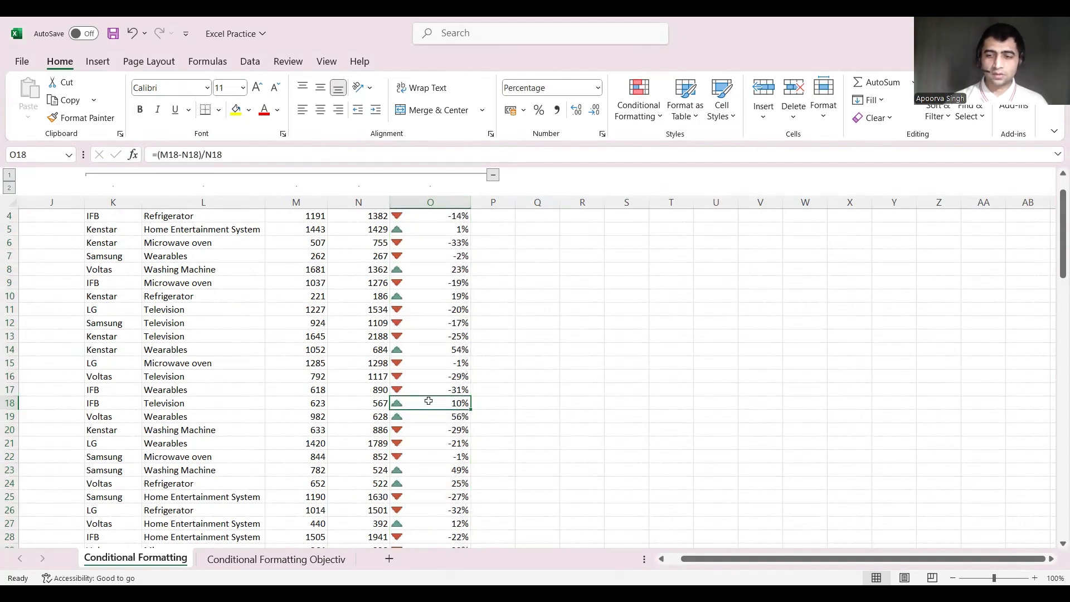
{"action": "type", "text": "0"}
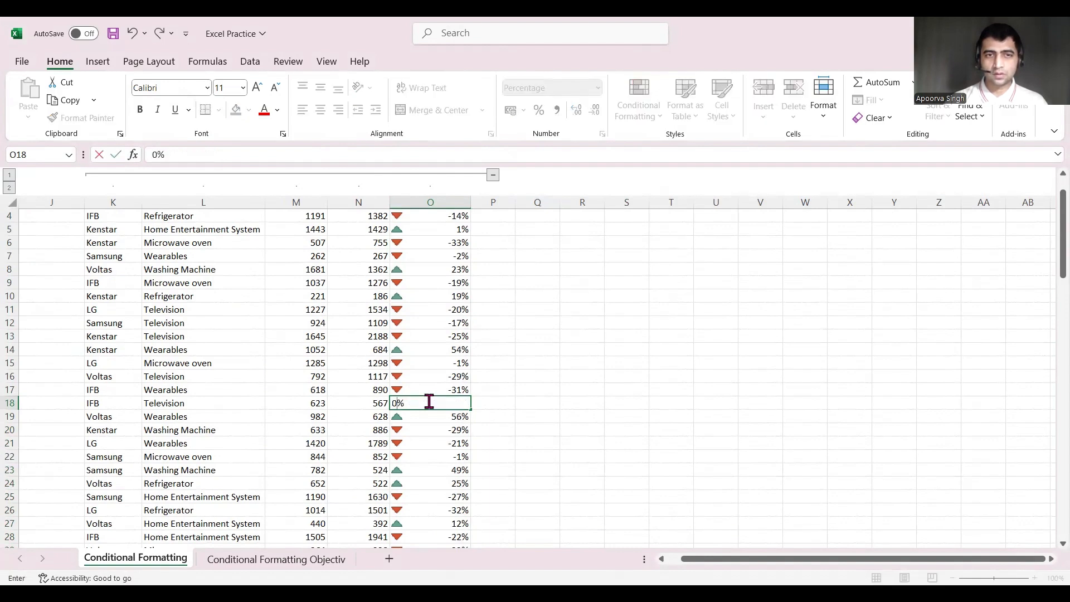
{"action": "key", "text": "Return"}
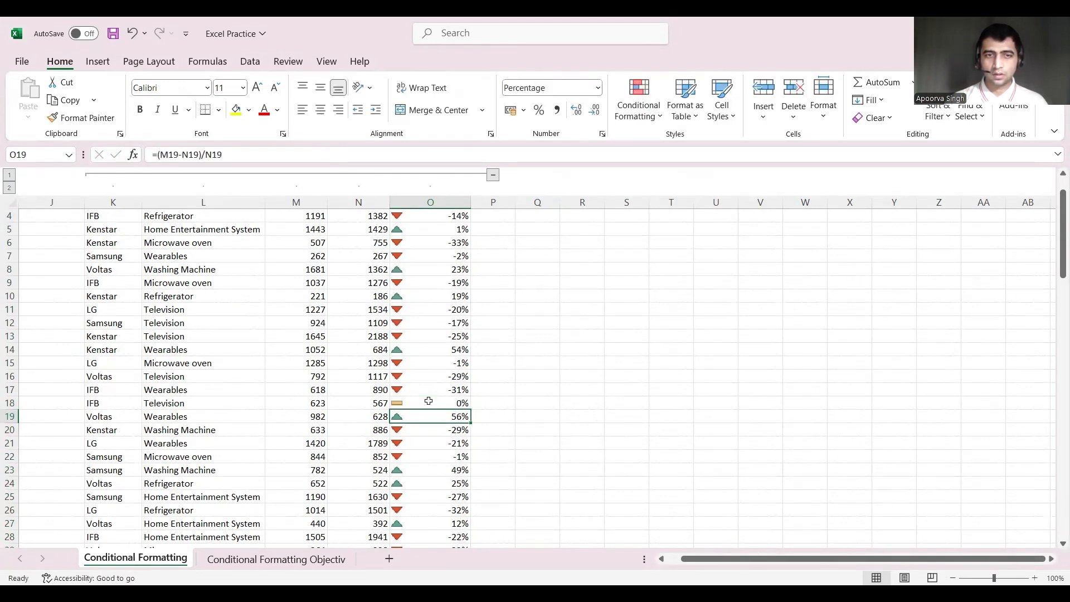
{"action": "left_click", "coordinate": [429, 401]}
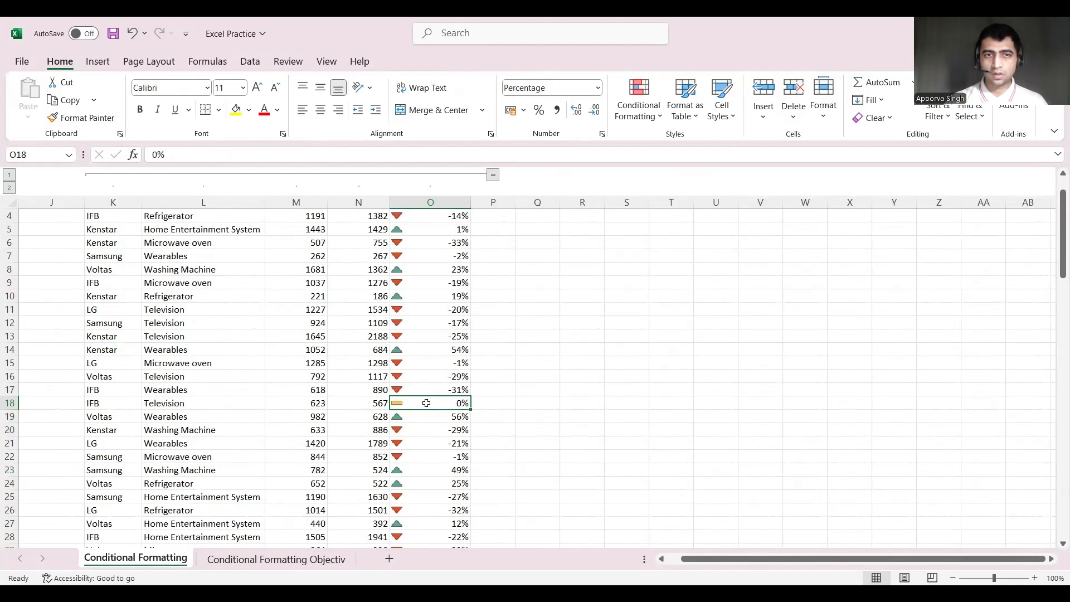
{"action": "left_click", "coordinate": [422, 417]}
{"action": "scroll", "coordinate": [427, 397], "scroll_direction": "up", "scroll_amount": 3}
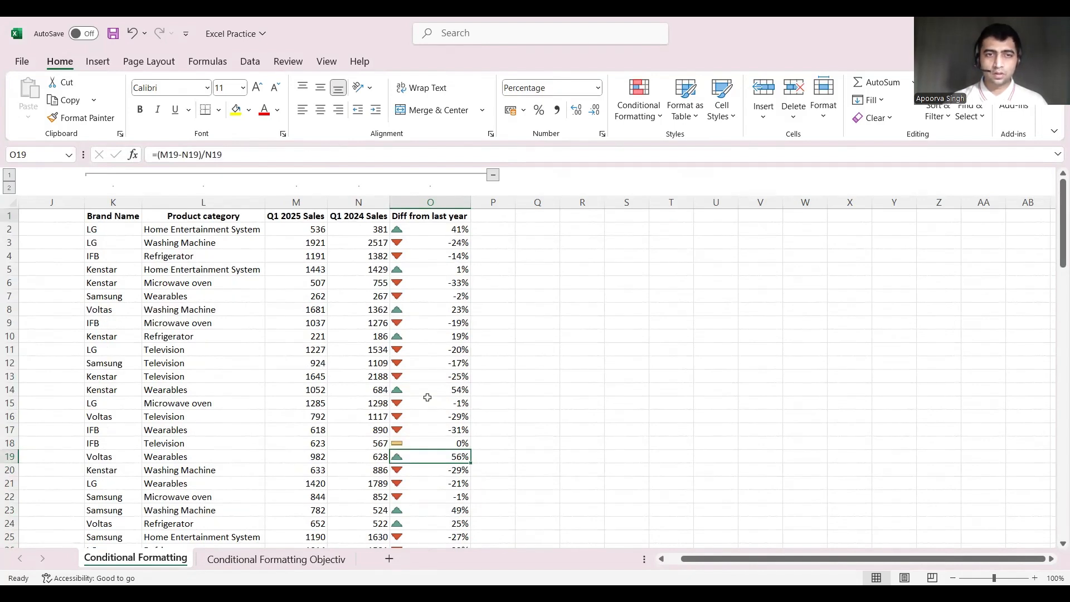
{"action": "key", "text": "ctrl+z"}
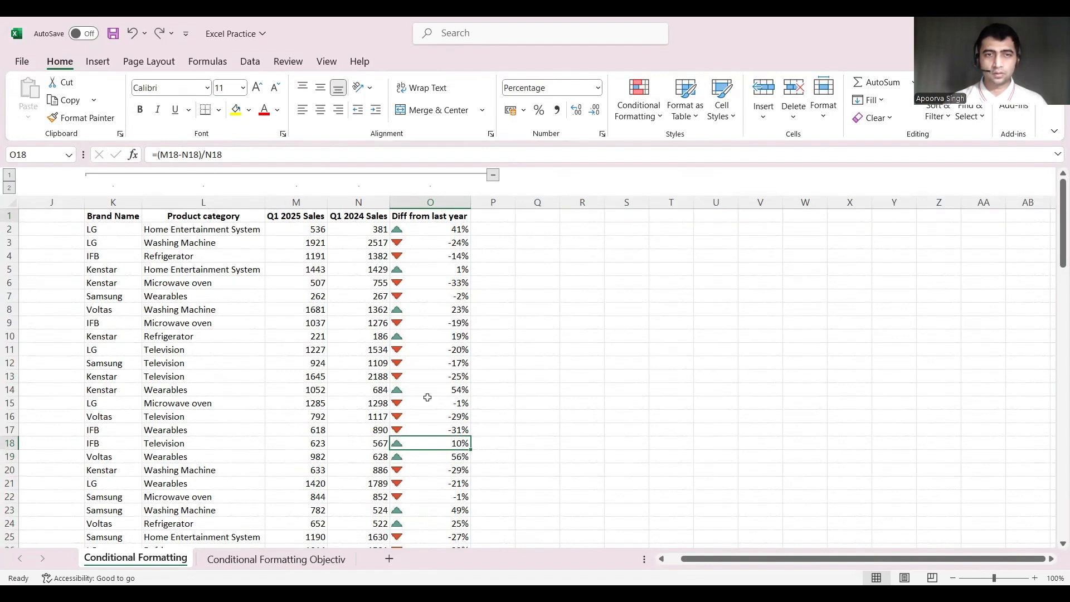
Edit the icon set rule from the Diff from last year header cell to Show Icon Only, and apply it
{"action": "key", "text": "ctrl+Up"}
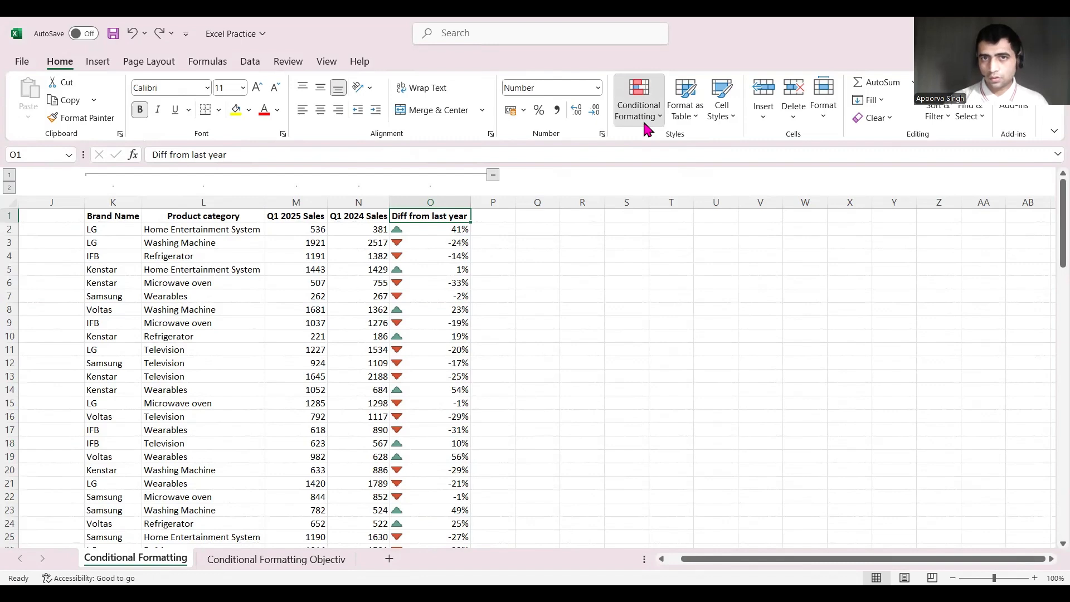
{"action": "left_click", "coordinate": [672, 322]}
{"action": "left_click", "coordinate": [241, 330]}
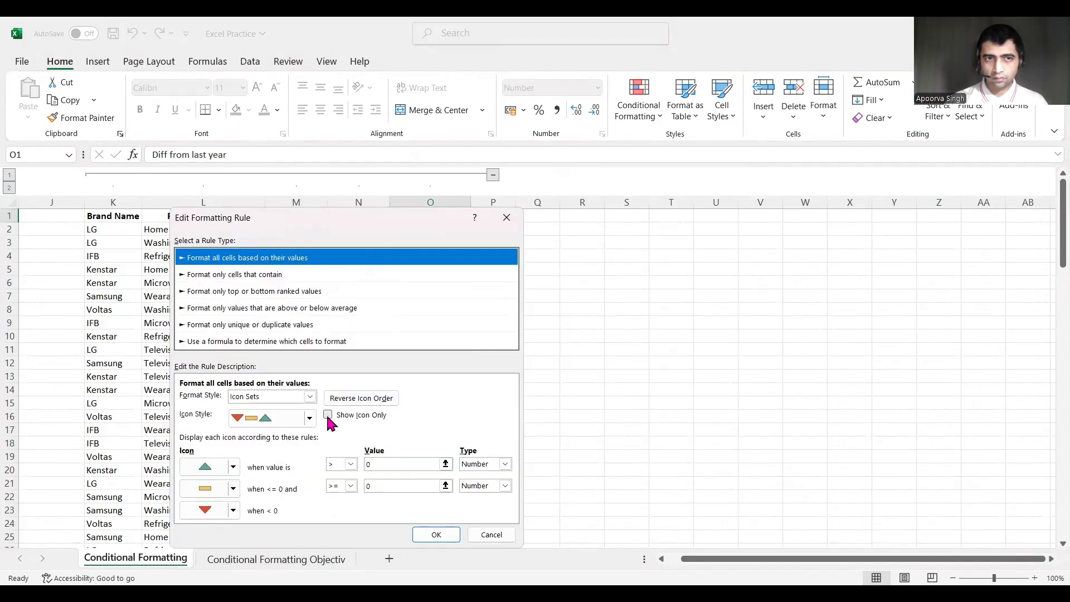
{"action": "left_click", "coordinate": [327, 416]}
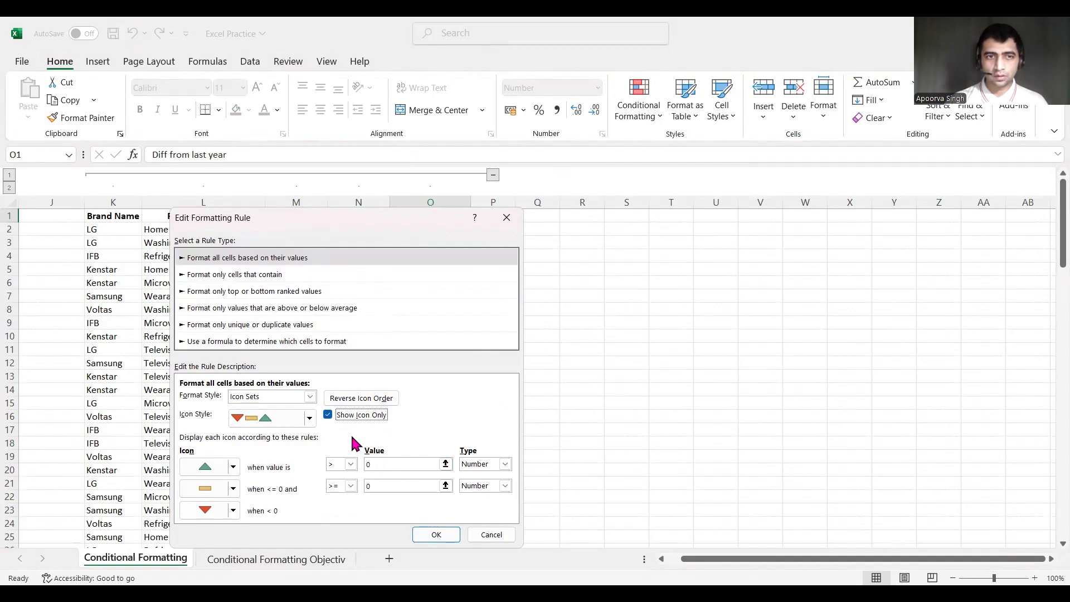
{"action": "left_click", "coordinate": [435, 535]}
{"action": "left_click", "coordinate": [527, 469]}
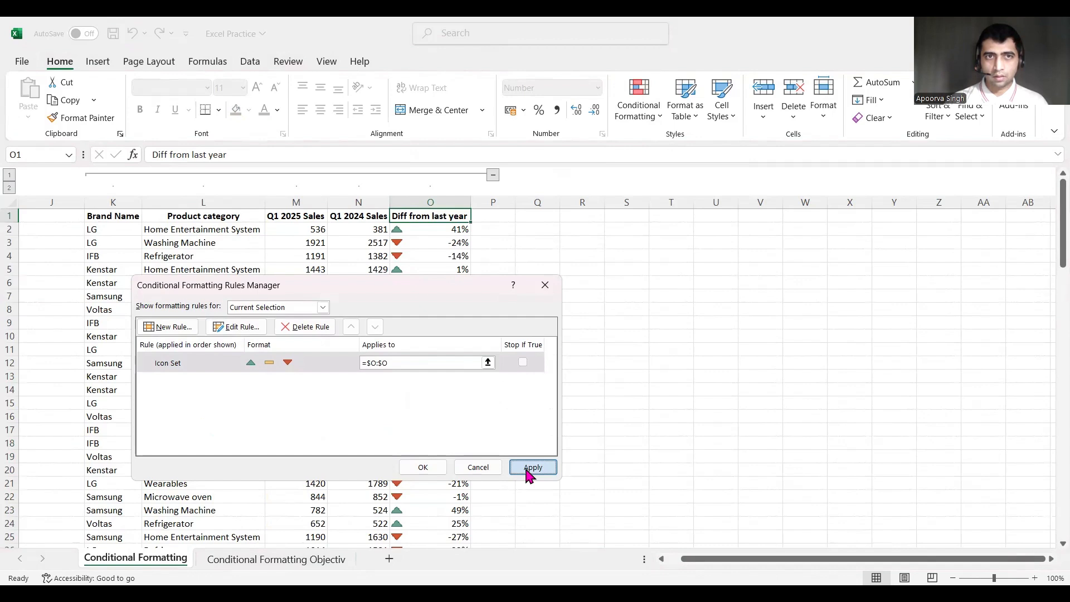
{"action": "left_click", "coordinate": [430, 466]}
Center the contents of the whole Diff from last year column horizontally
{"action": "left_click", "coordinate": [437, 241]}
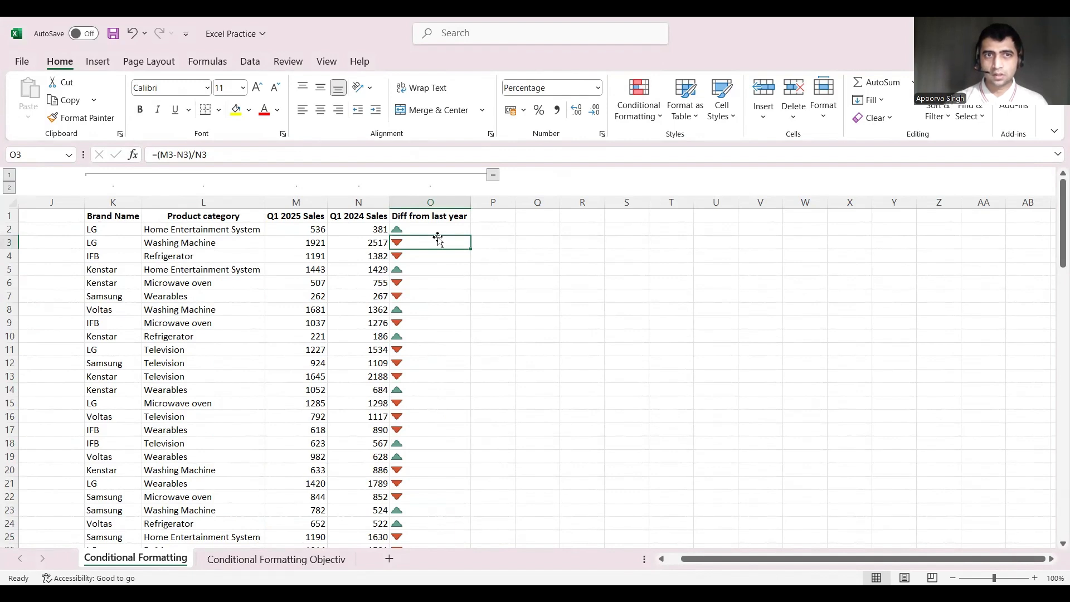
{"action": "left_click", "coordinate": [430, 202]}
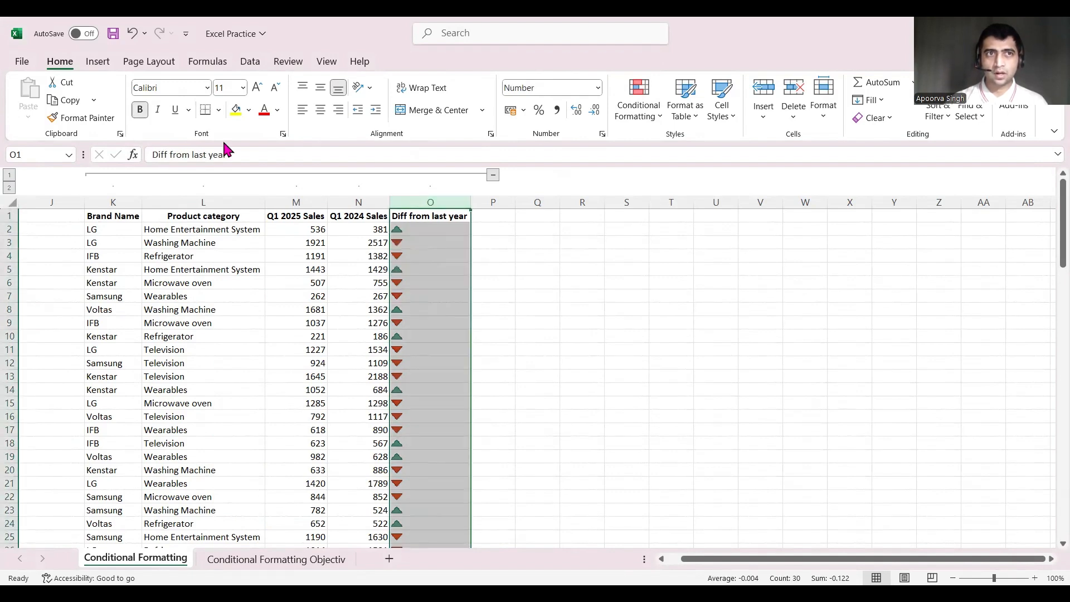
{"action": "left_click", "coordinate": [322, 111]}
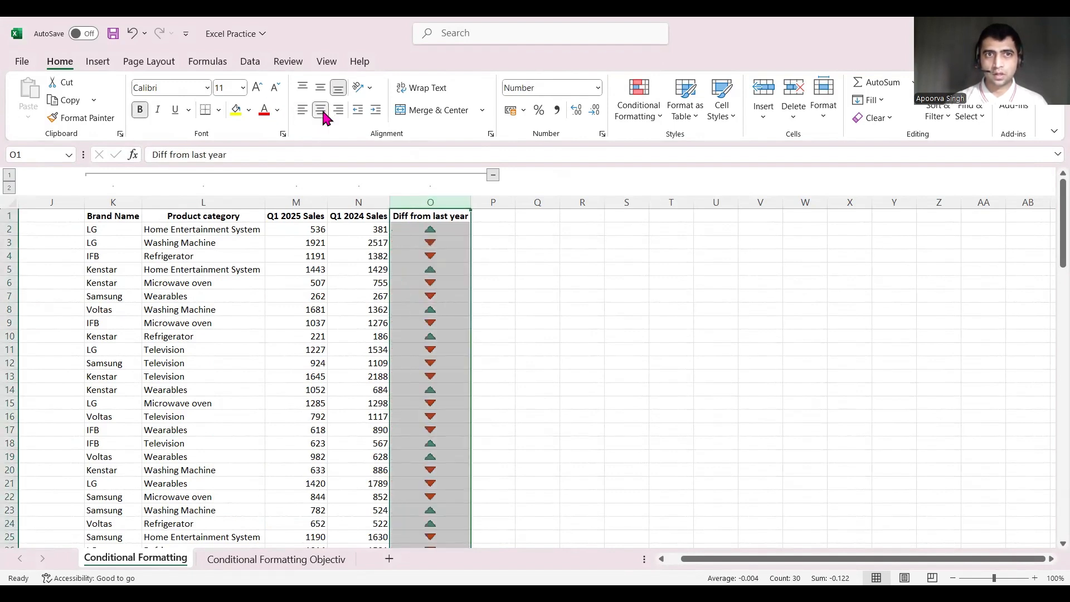
Test the icon update by setting Q1 2024 Sales in cell N7 to 261, and undo the change
{"action": "left_click", "coordinate": [376, 296]}
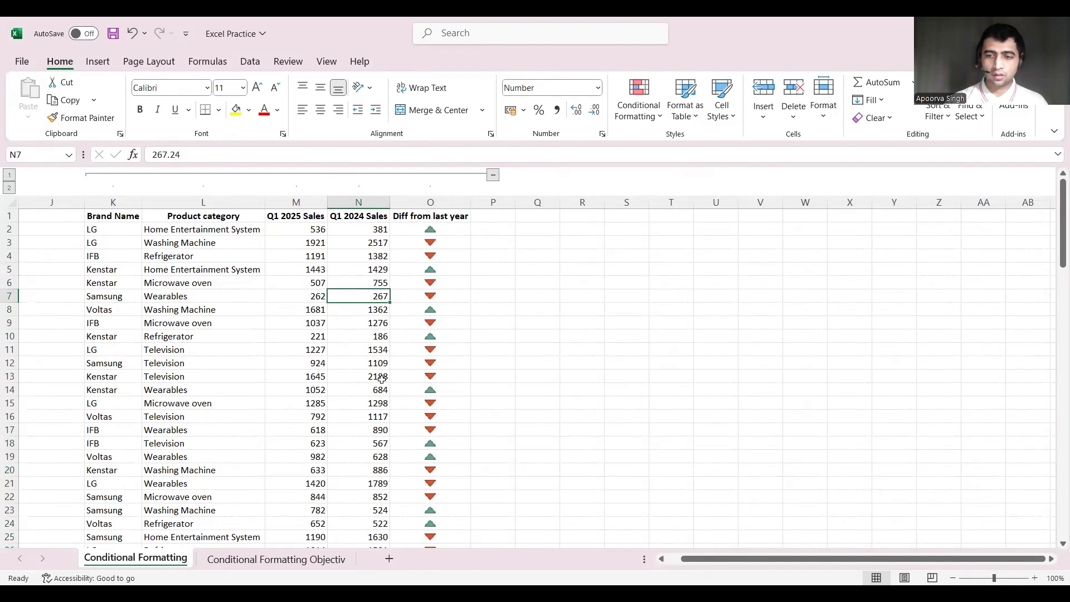
{"action": "type", "text": "2"}
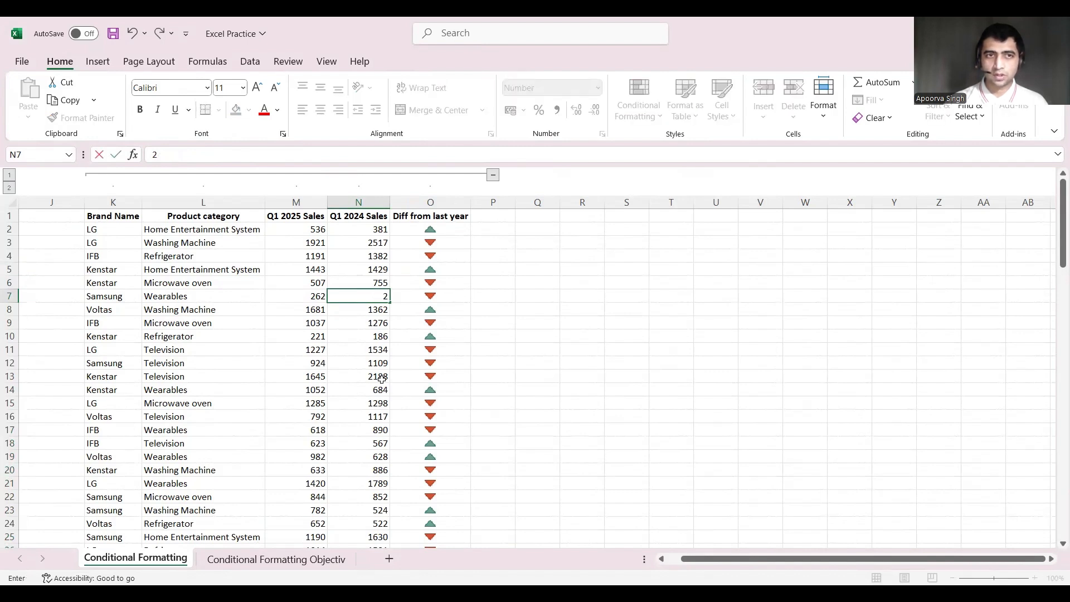
{"action": "type", "text": "61"}
{"action": "key", "text": "Return"}
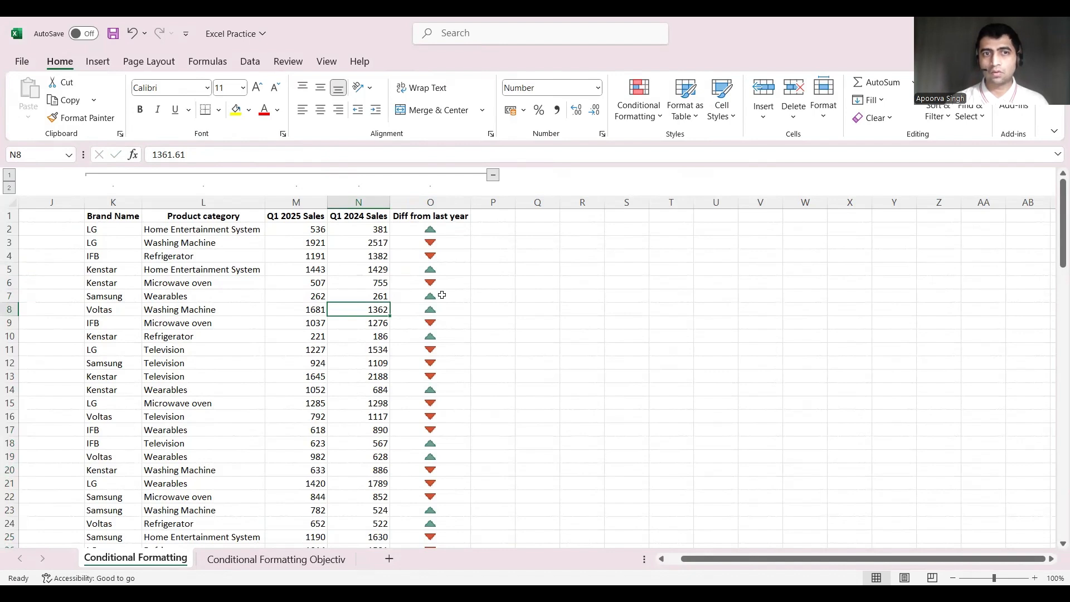
{"action": "key", "text": "ctrl+z"}
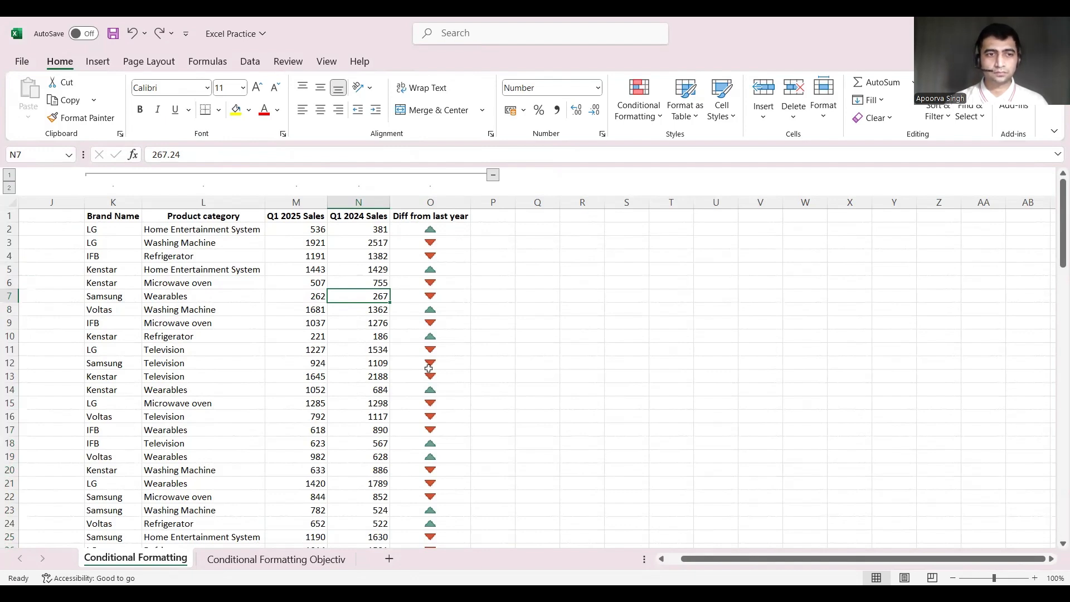
{"action": "left_click", "coordinate": [430, 336]}
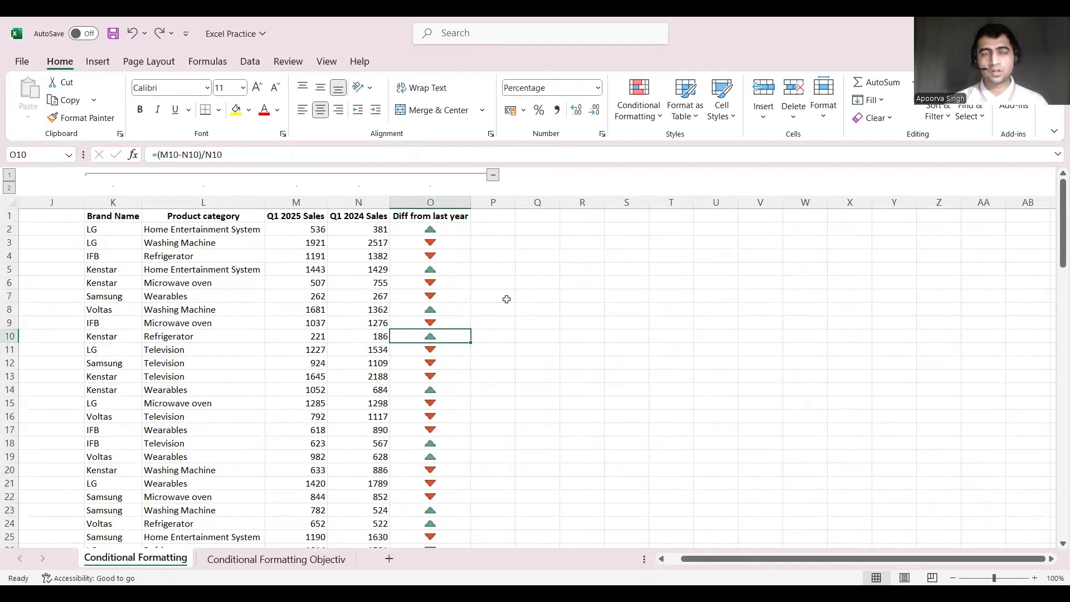